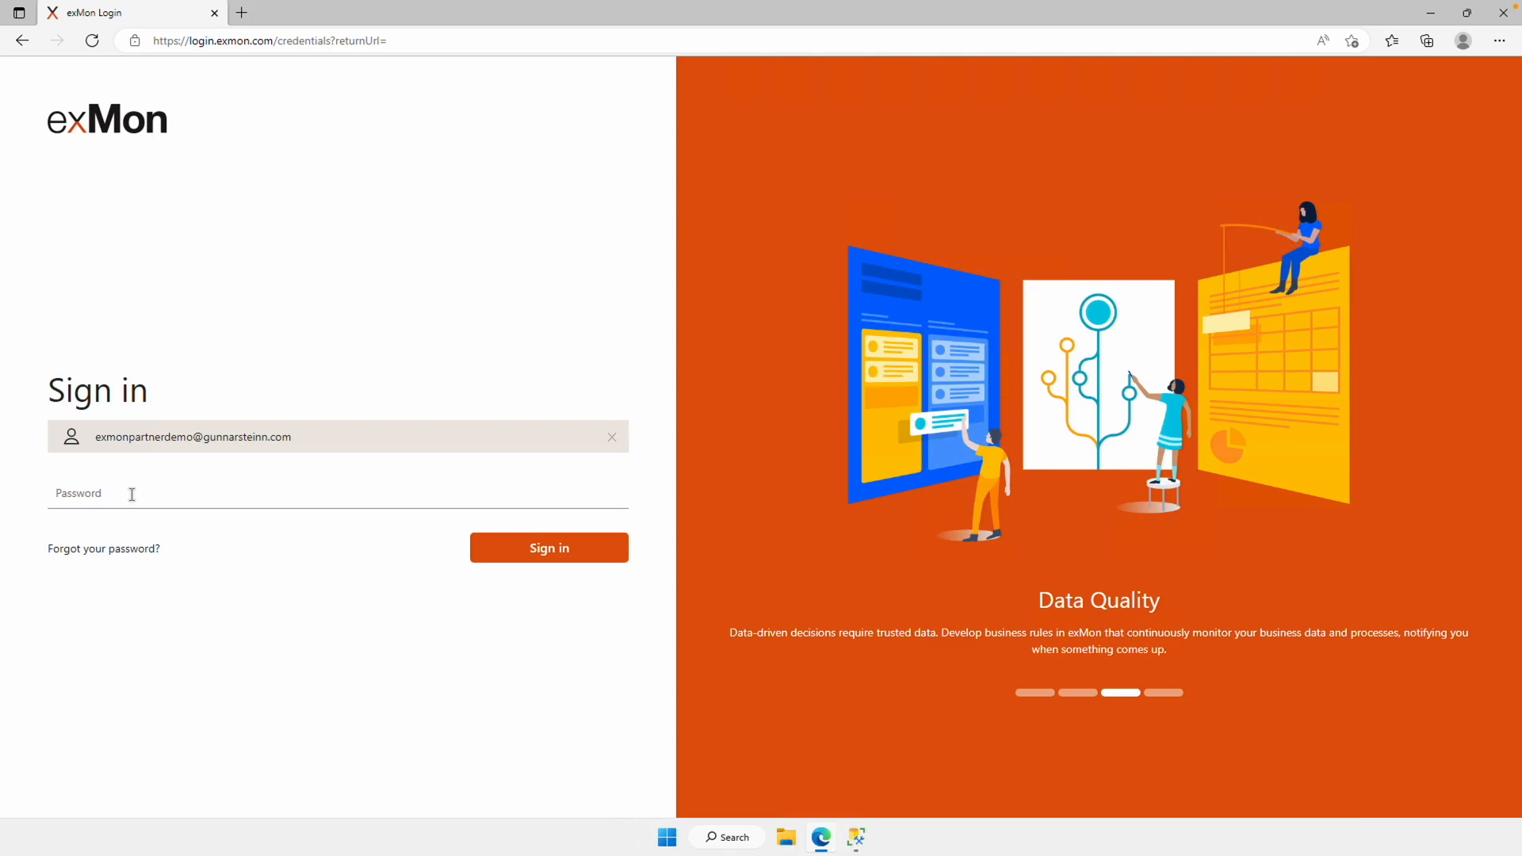
# Step: Sign in to the exMon portal and open the Data Governance product
pyautogui.click(564, 555)
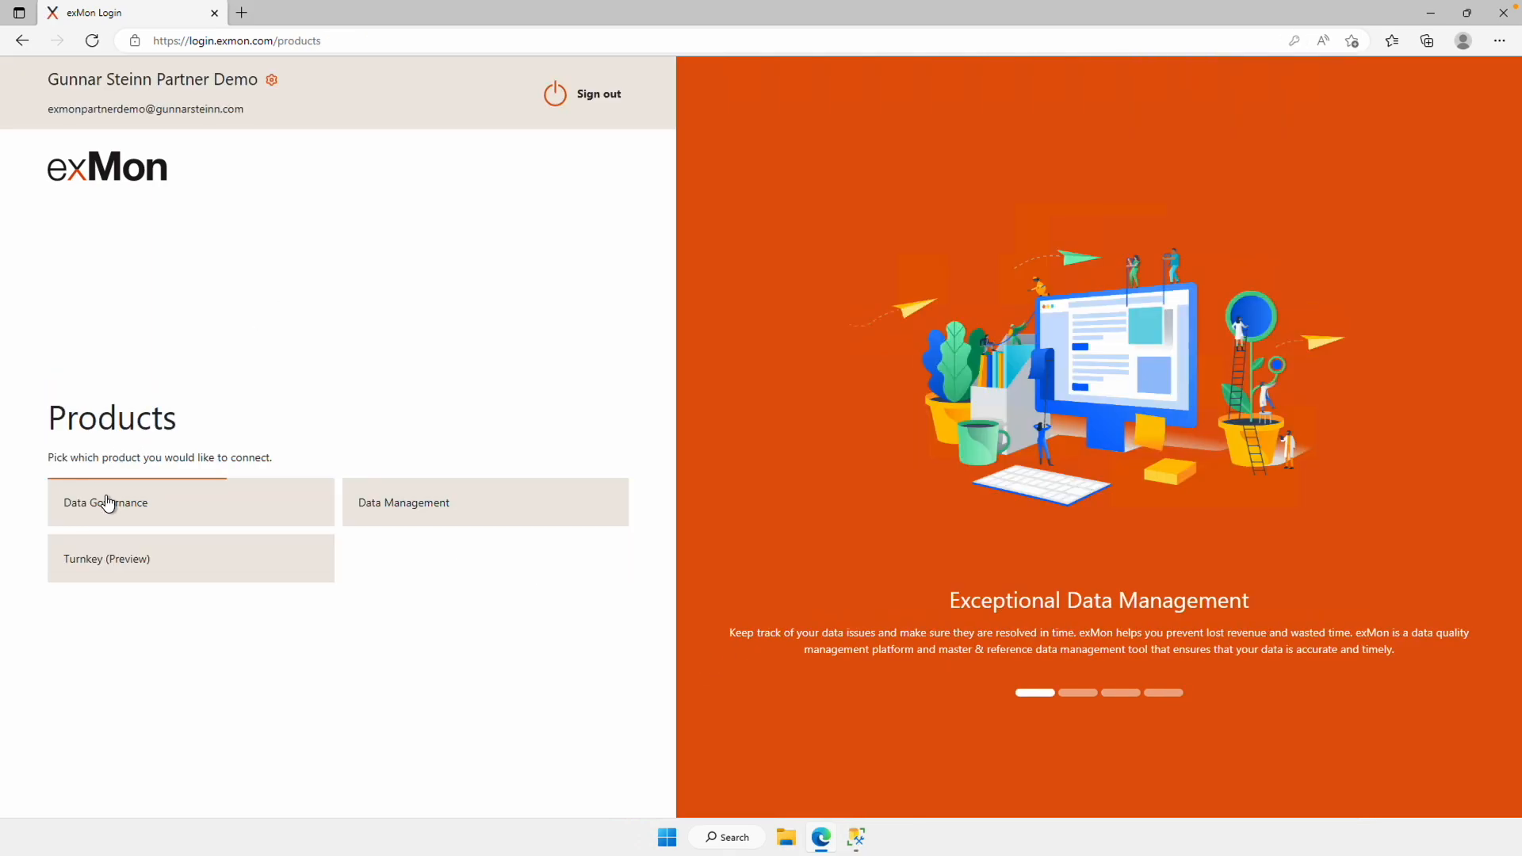
pyautogui.click(107, 504)
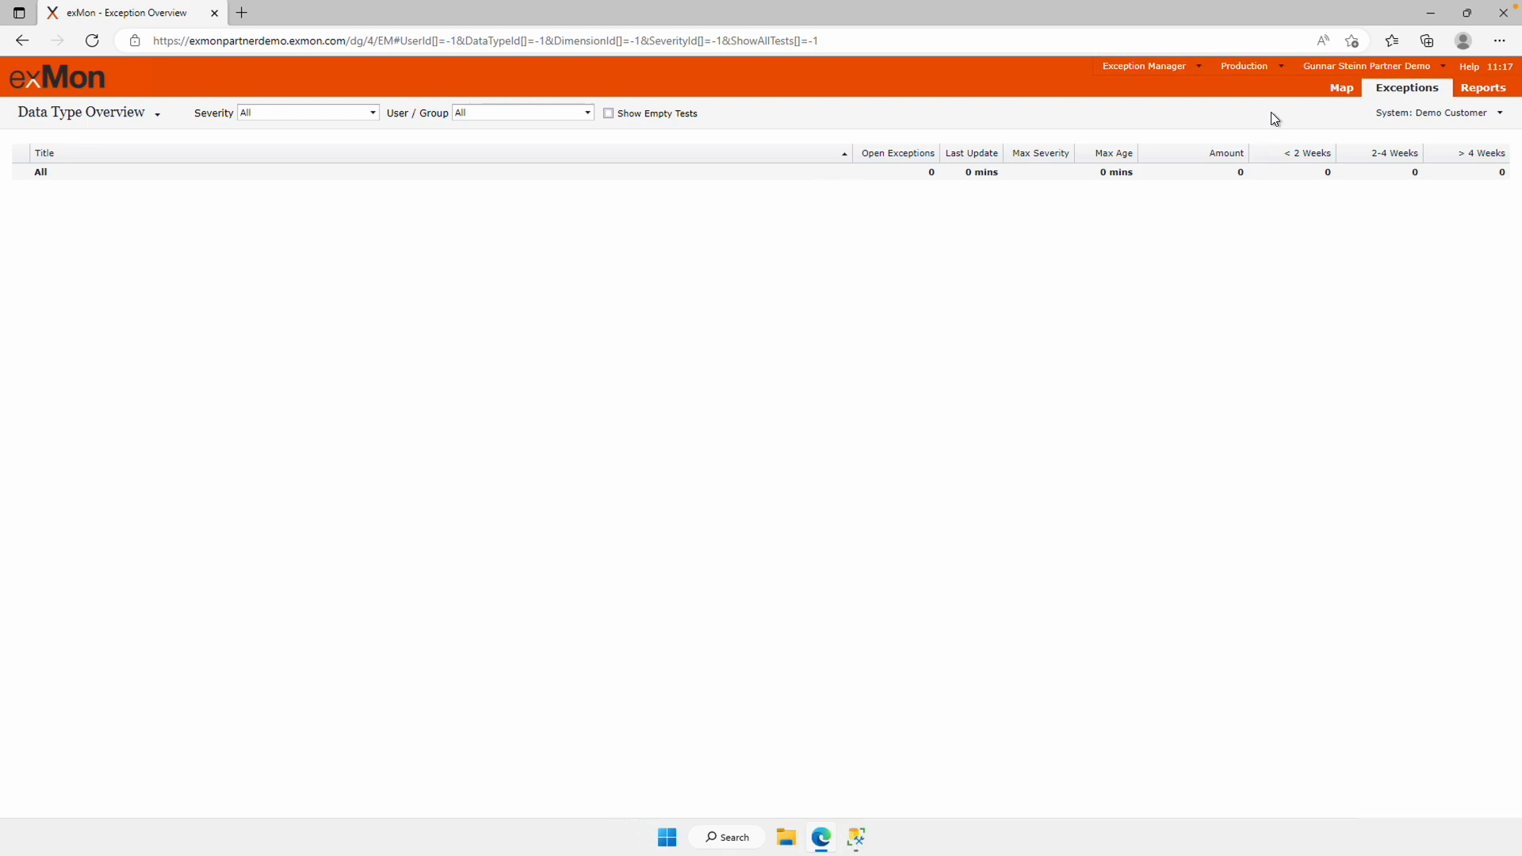
# Step: Download the exMon Gateway installer from the account menu and run it
pyautogui.click(1363, 70)
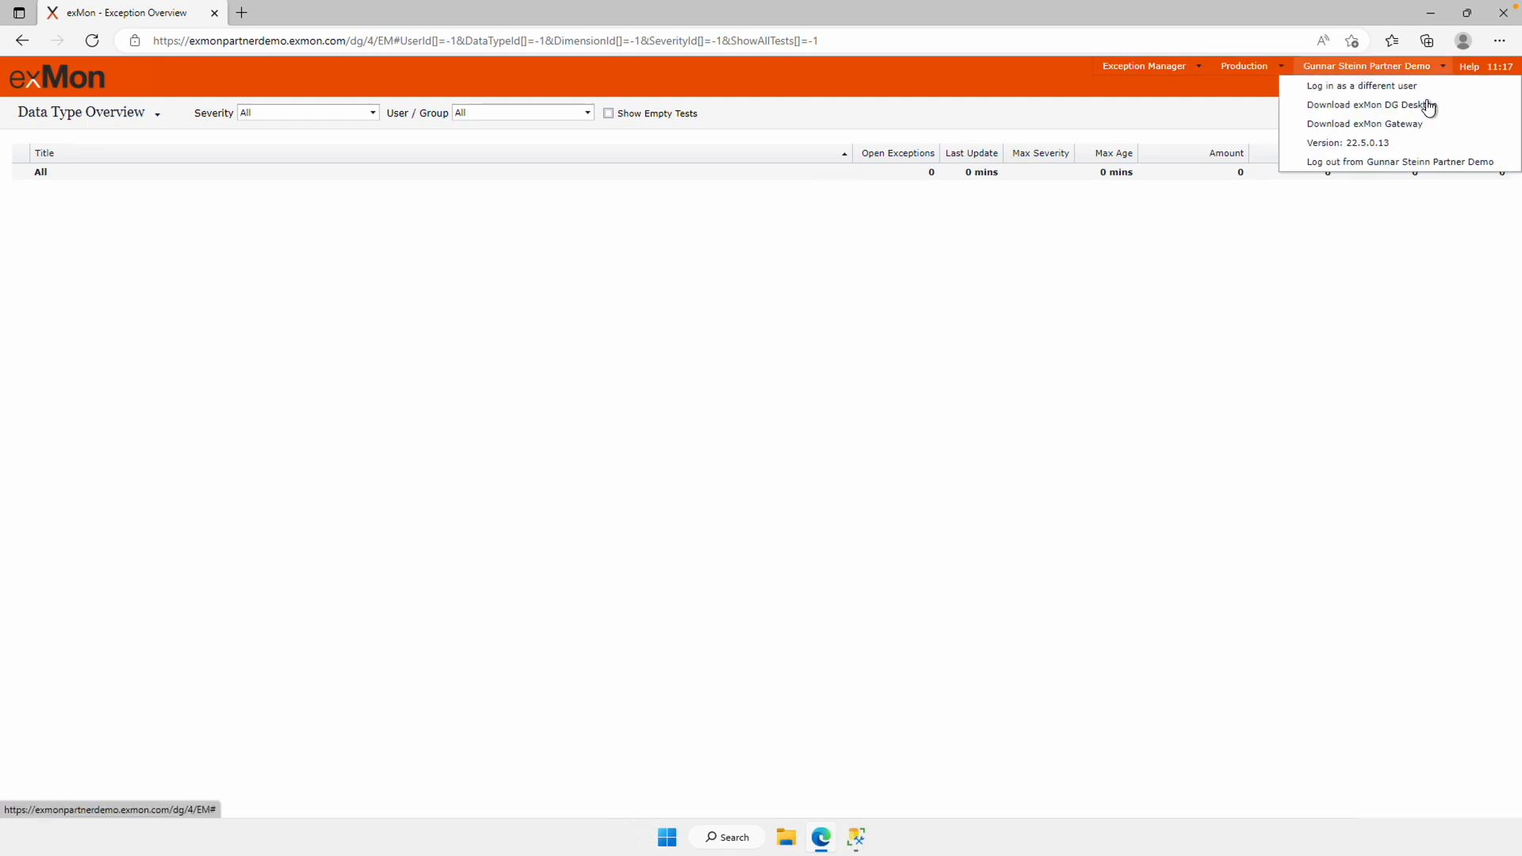
pyautogui.click(1436, 125)
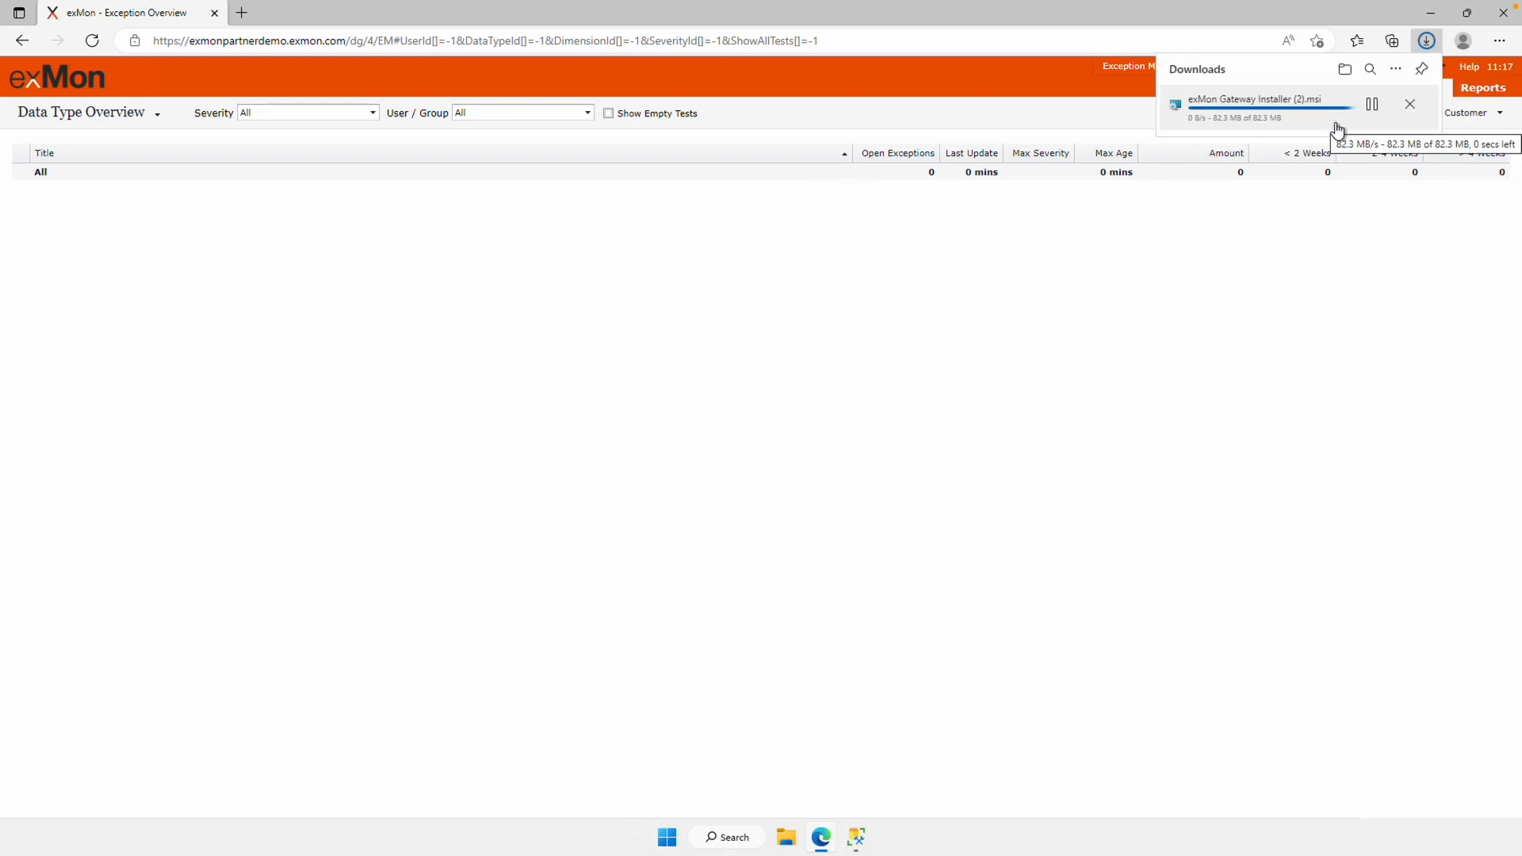
pyautogui.click(1205, 113)
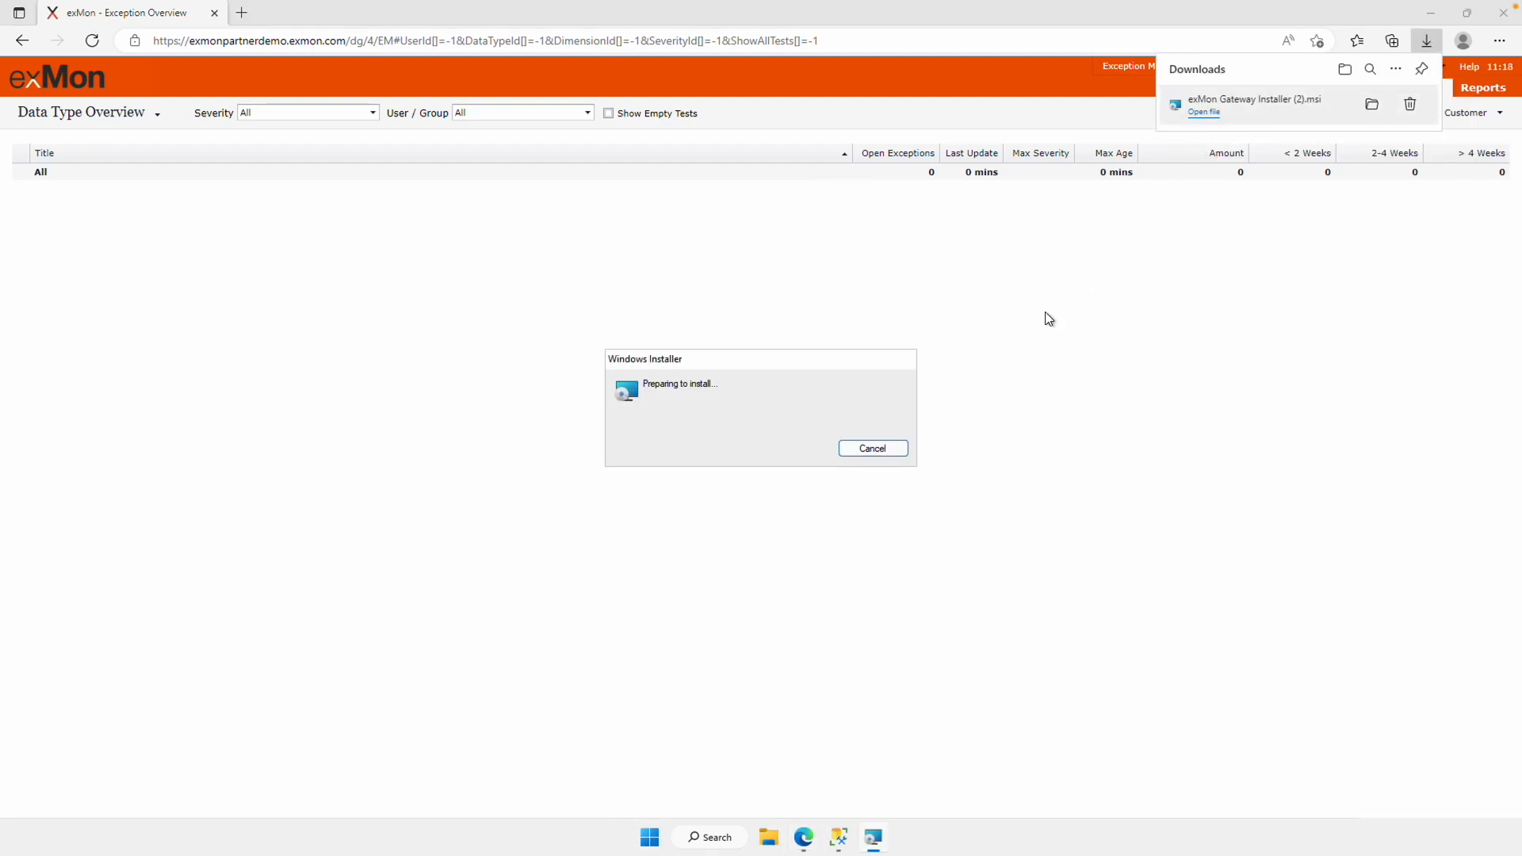
pyautogui.click(1429, 15)
# Step: Complete the exMon Gateway setup wizard and launch the gateway
pyautogui.click(1429, 14)
pyautogui.click(838, 543)
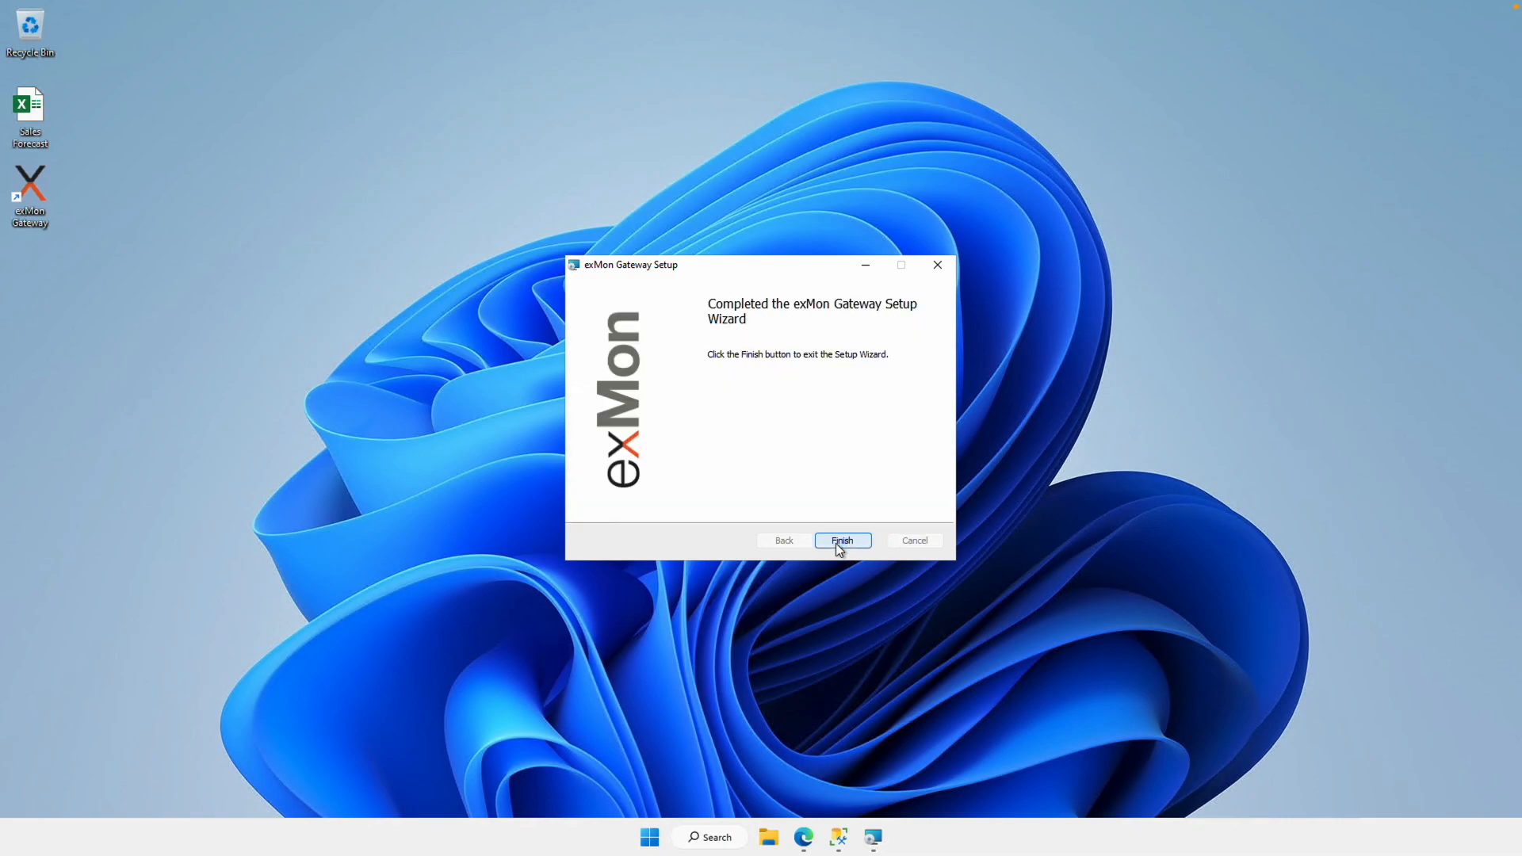
pyautogui.click(841, 540)
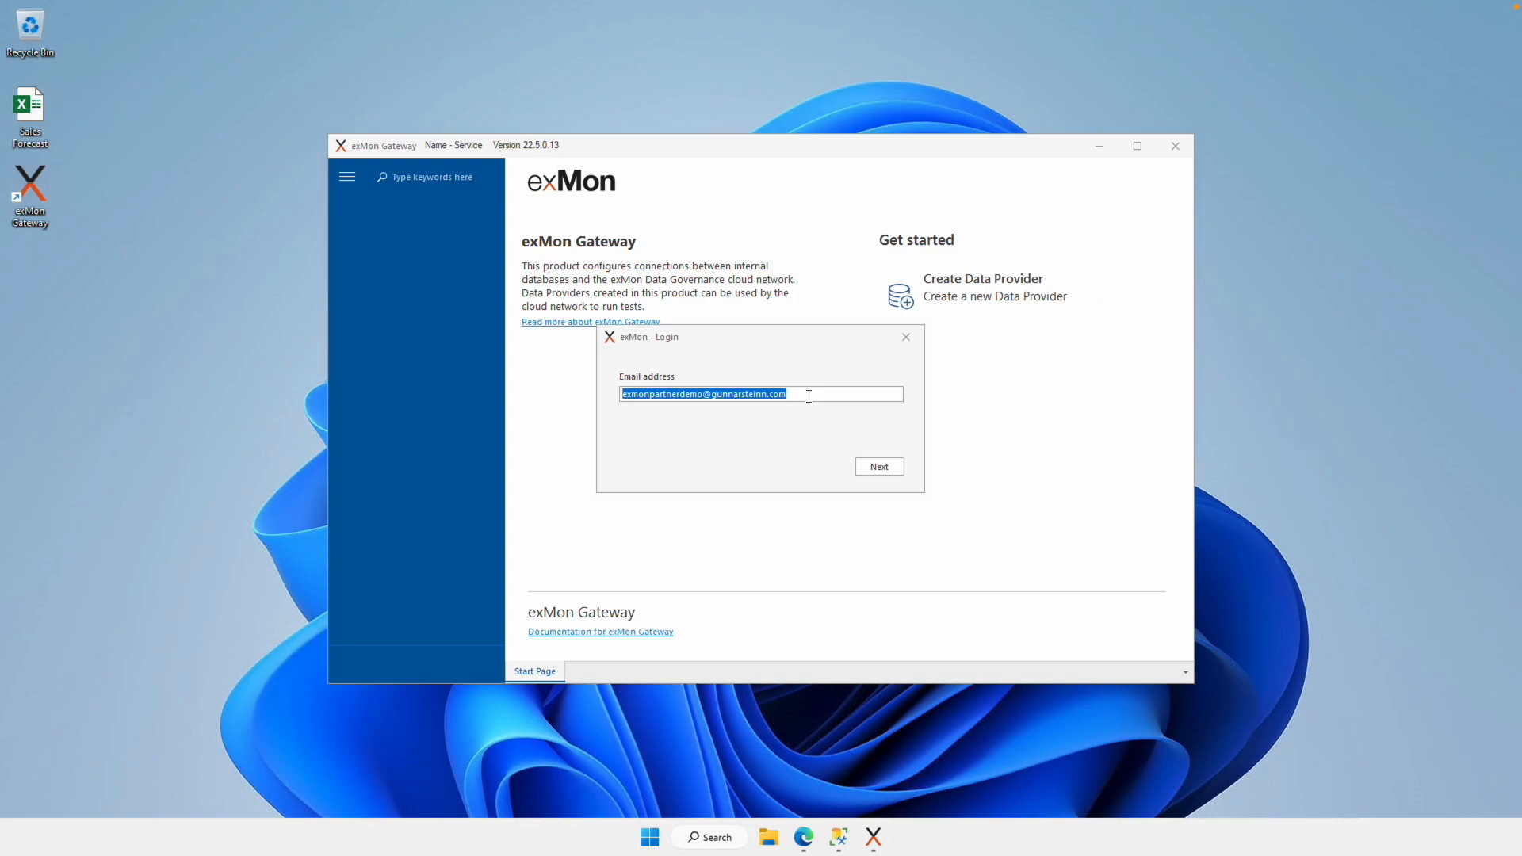
# Step: Log in to exMon Gateway with the prefilled email and password, confirming the demo customer
pyautogui.click(882, 468)
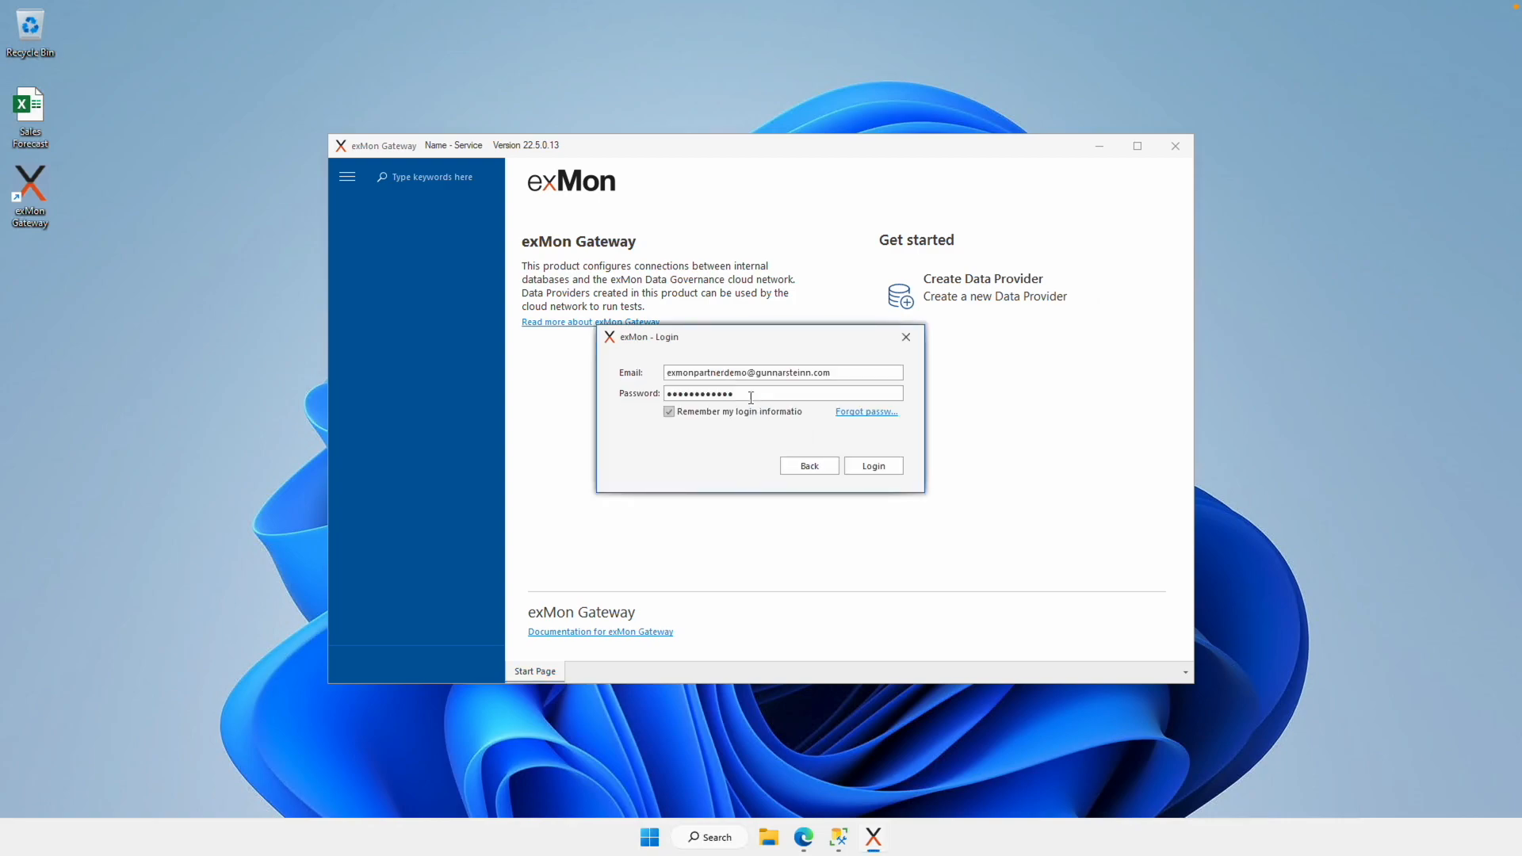
pyautogui.click(882, 466)
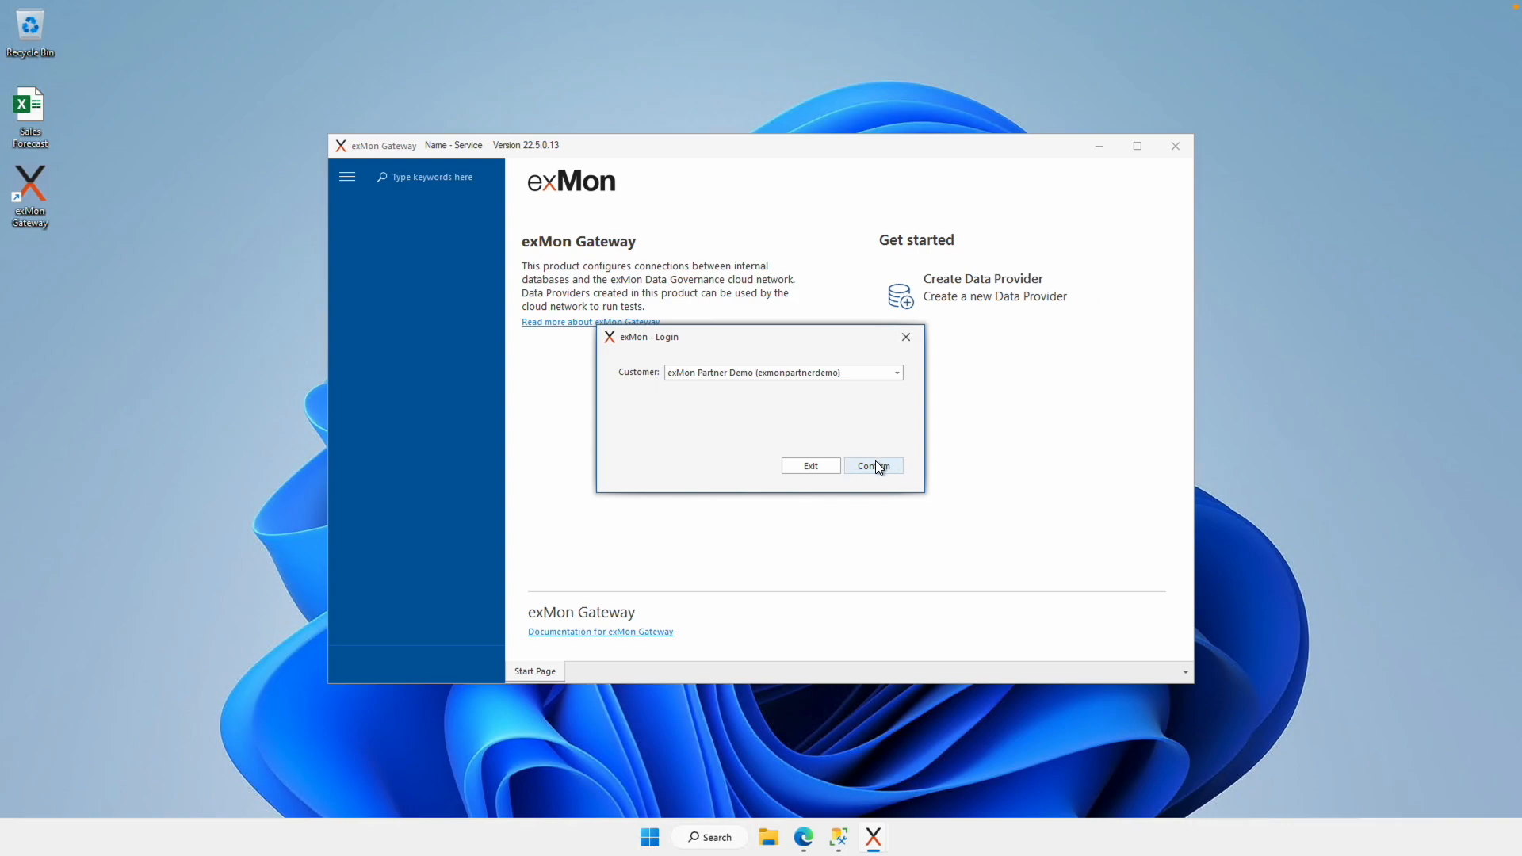
pyautogui.click(877, 466)
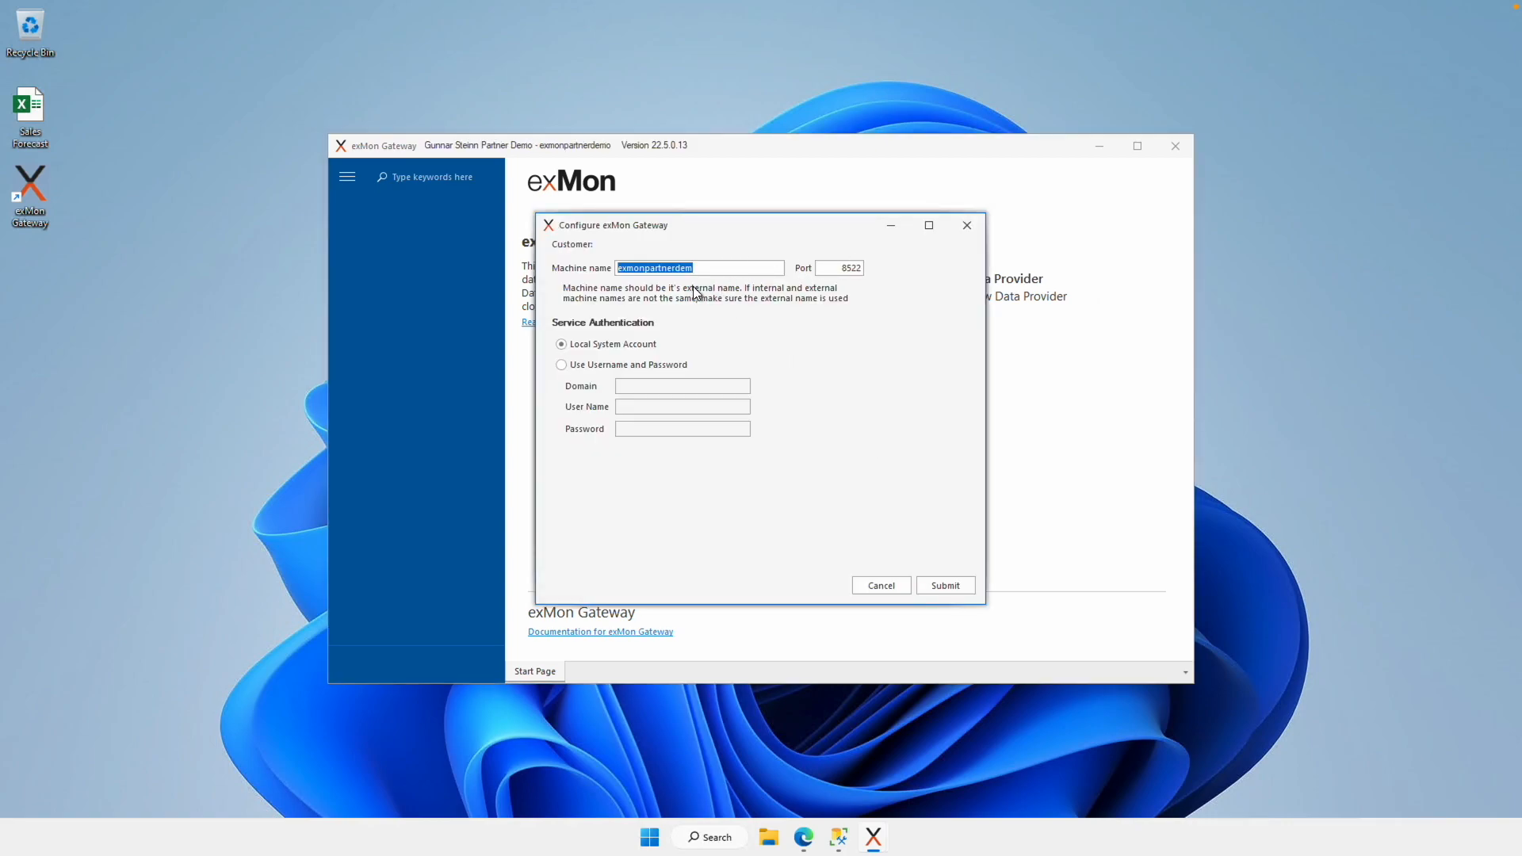
# Step: Run the gateway service under a domain account, entering domain, user name and password, and submit
pyautogui.click(561, 365)
pyautogui.click(639, 386)
pyautogui.write('exm')
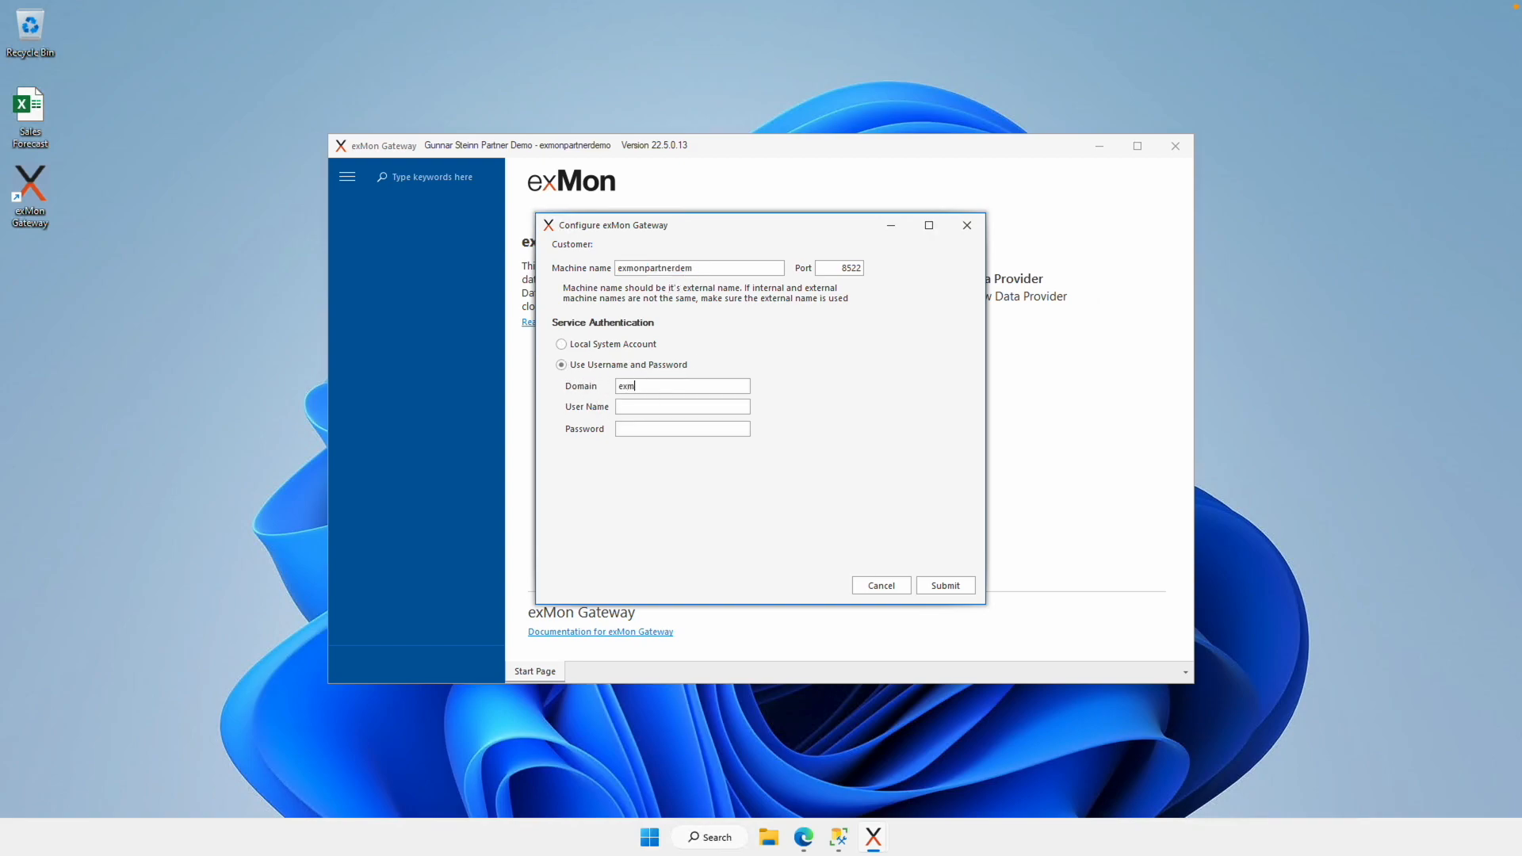
pyautogui.write('onpartnerdem')
pyautogui.write('exmondem')
pyautogui.write('*****')
pyautogui.write('**************')
pyautogui.write('***')
pyautogui.click(943, 586)
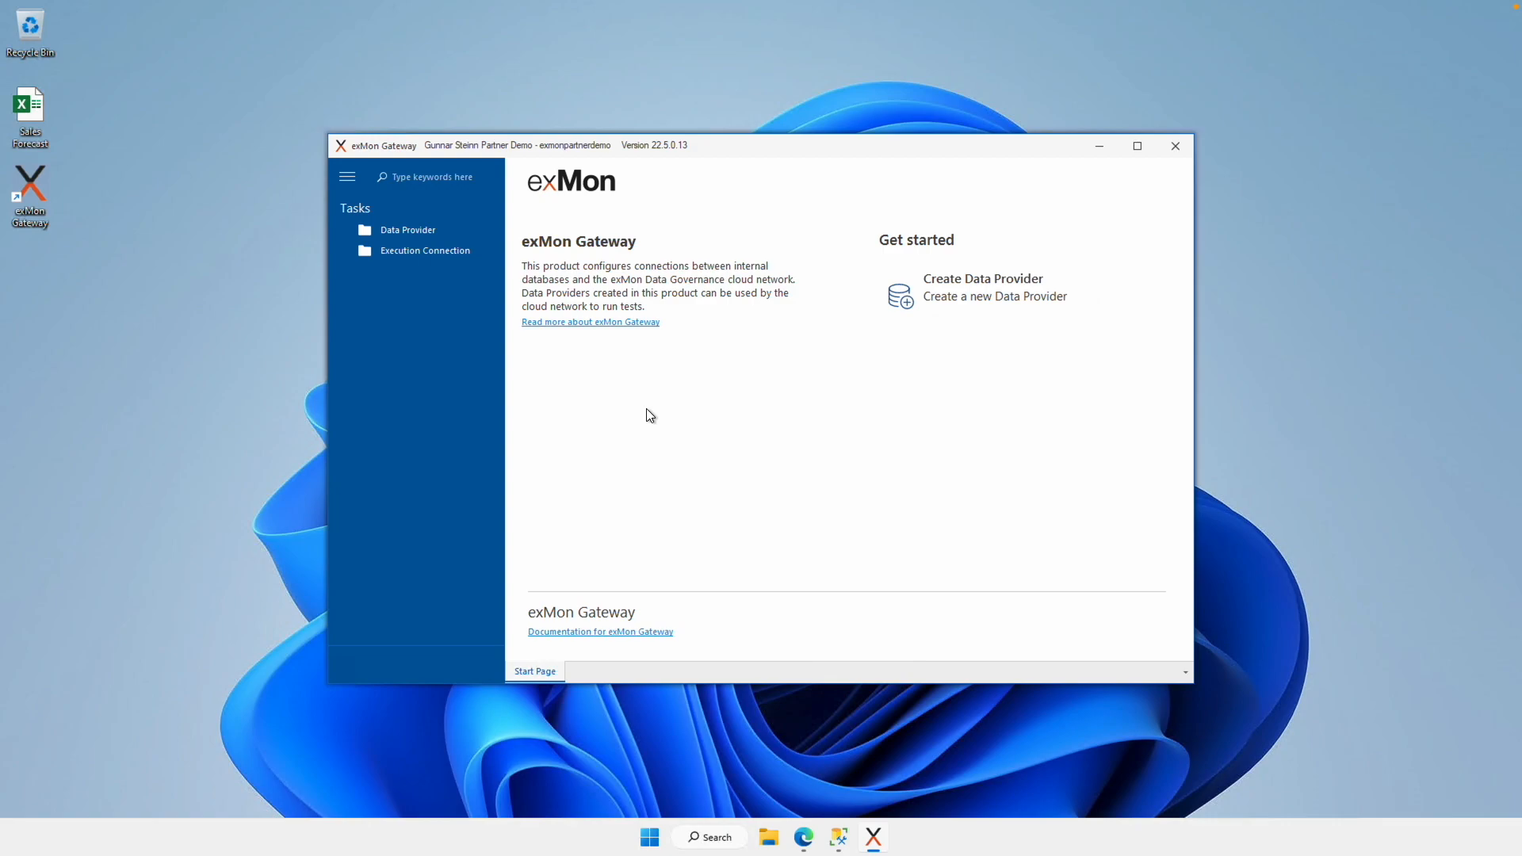
# Step: Add the execution connection 'exMon Partner Demo Machine', then switch to SQL Server Management Studio
pyautogui.rightClick(433, 252)
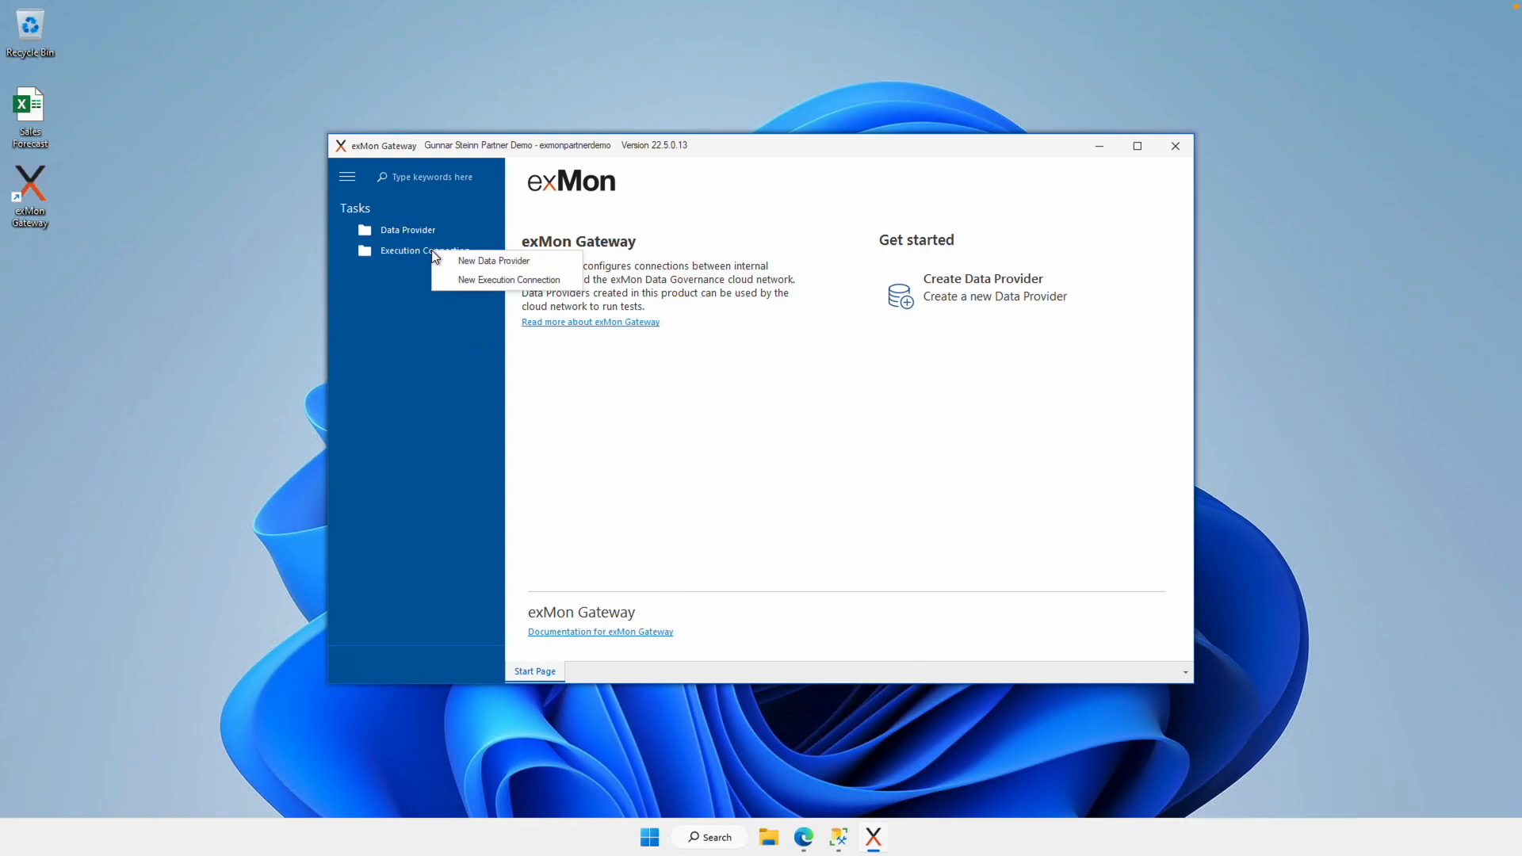
pyautogui.click(499, 277)
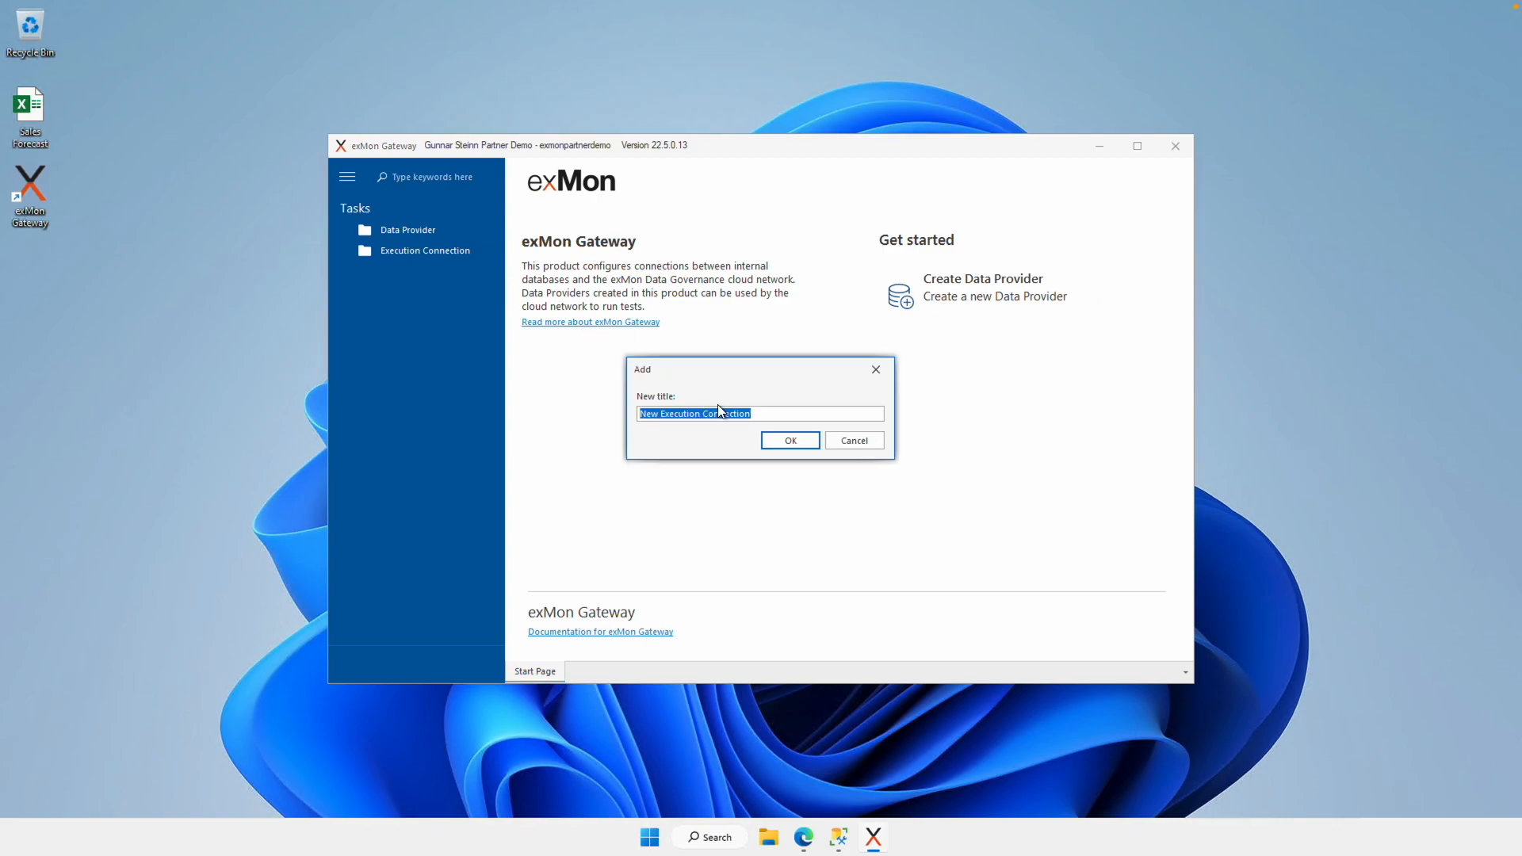
pyautogui.write('ex')
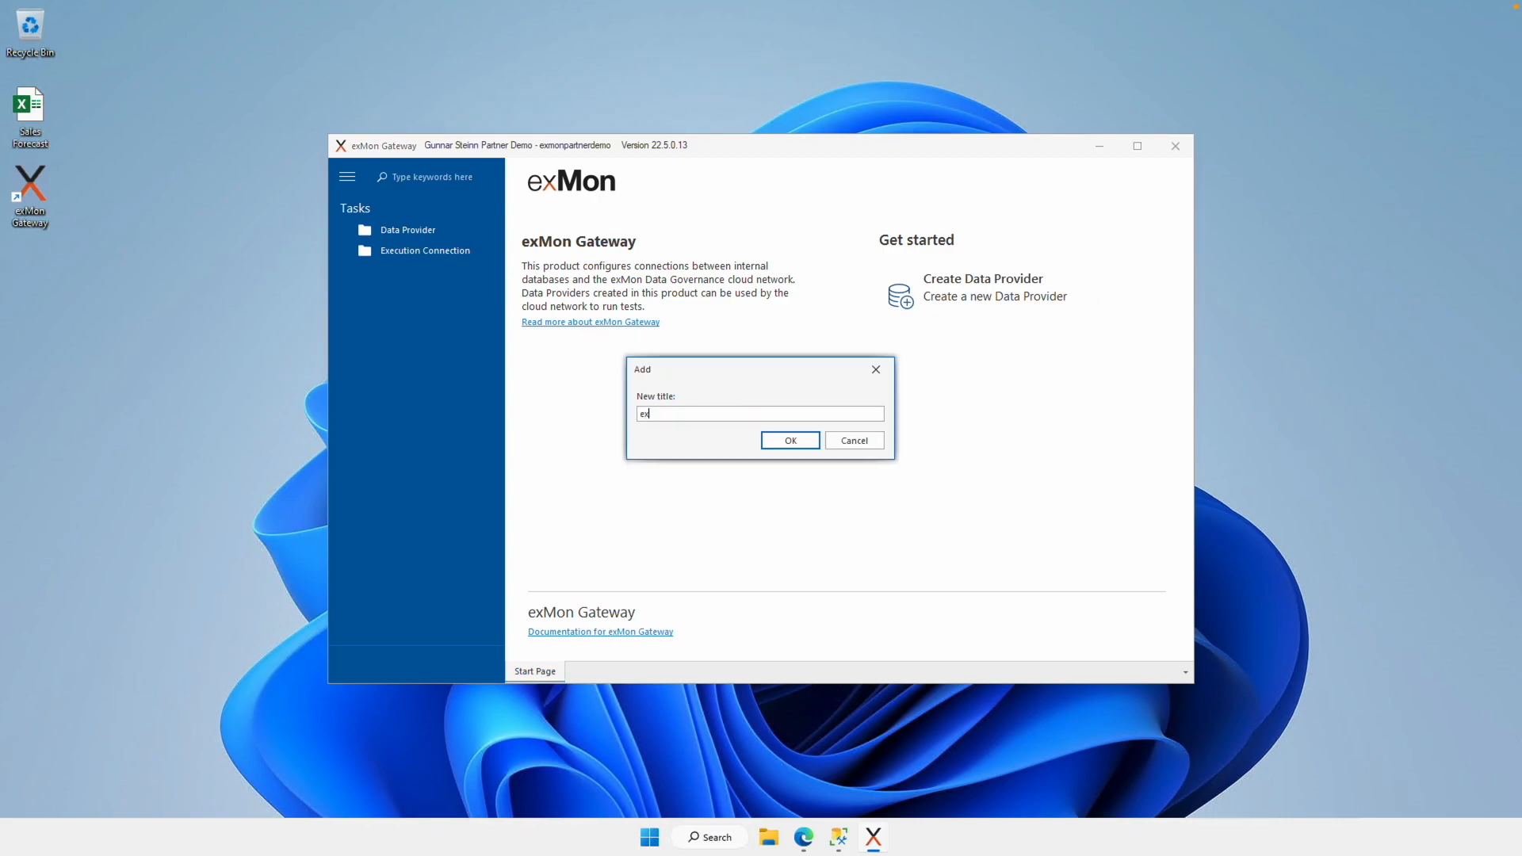
pyautogui.write('Mon Partner Demo Machine')
pyautogui.click(802, 436)
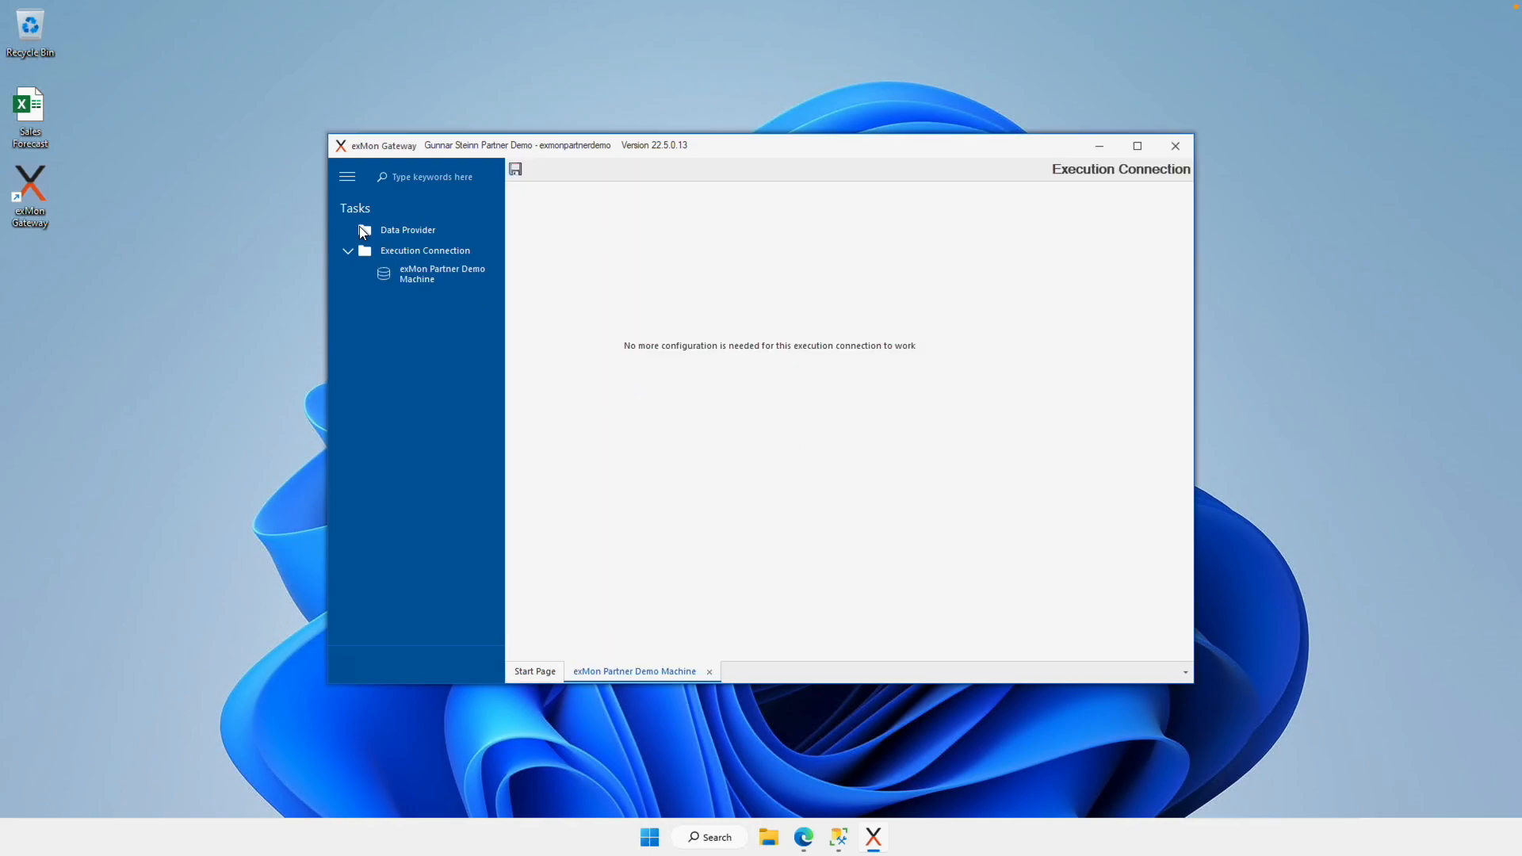
pyautogui.click(834, 838)
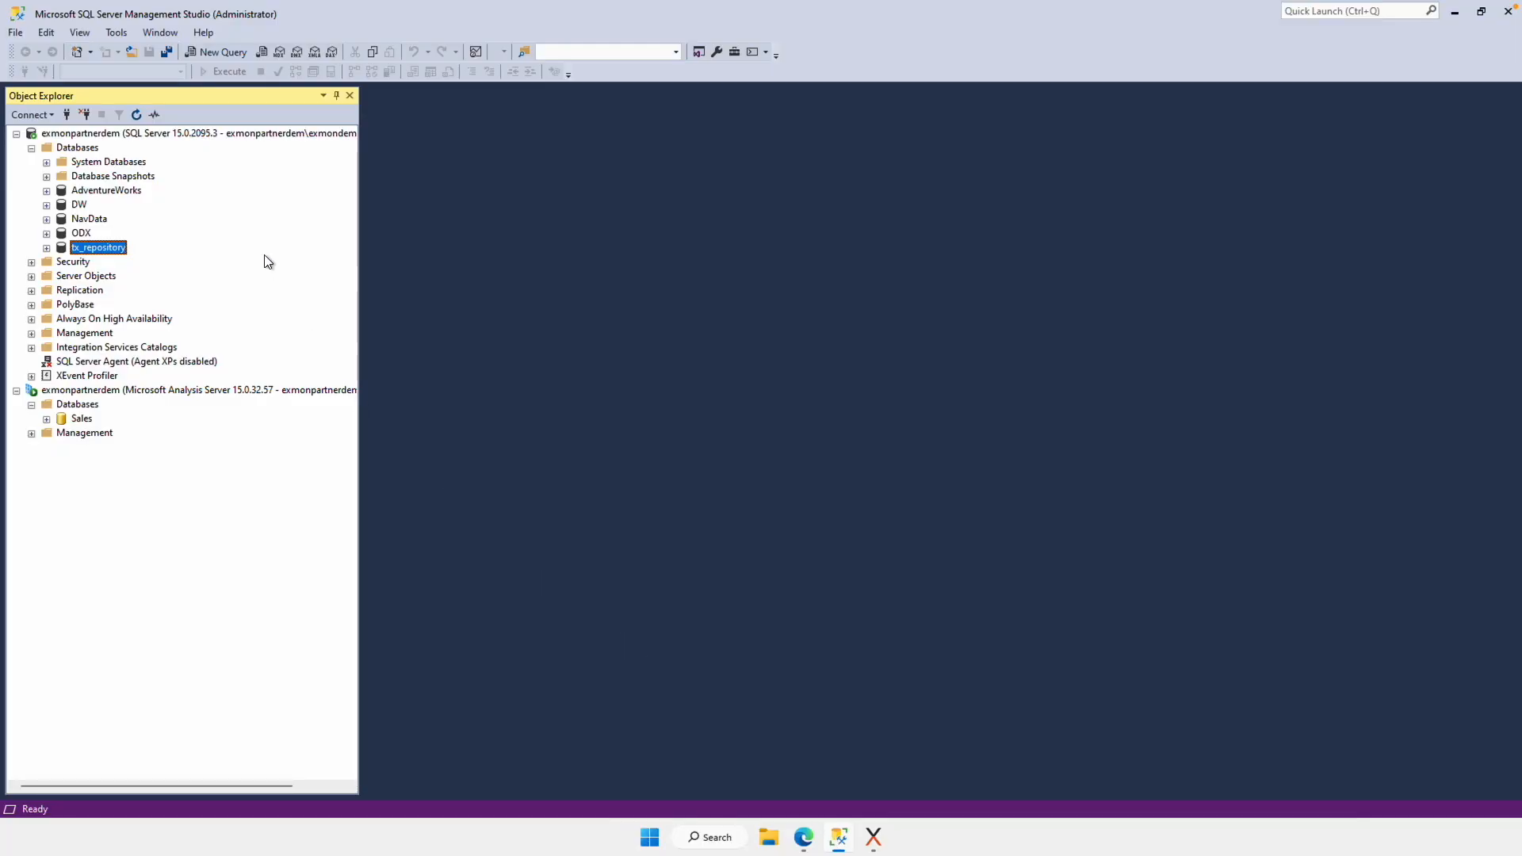
# Step: Check the NavData and tx_repository databases in Object Explorer, then minimize Management Studio
pyautogui.click(109, 133)
pyautogui.click(79, 220)
pyautogui.click(112, 251)
pyautogui.click(1457, 13)
# Step: Create a new data provider named 'Navision Database'
pyautogui.rightClick(428, 228)
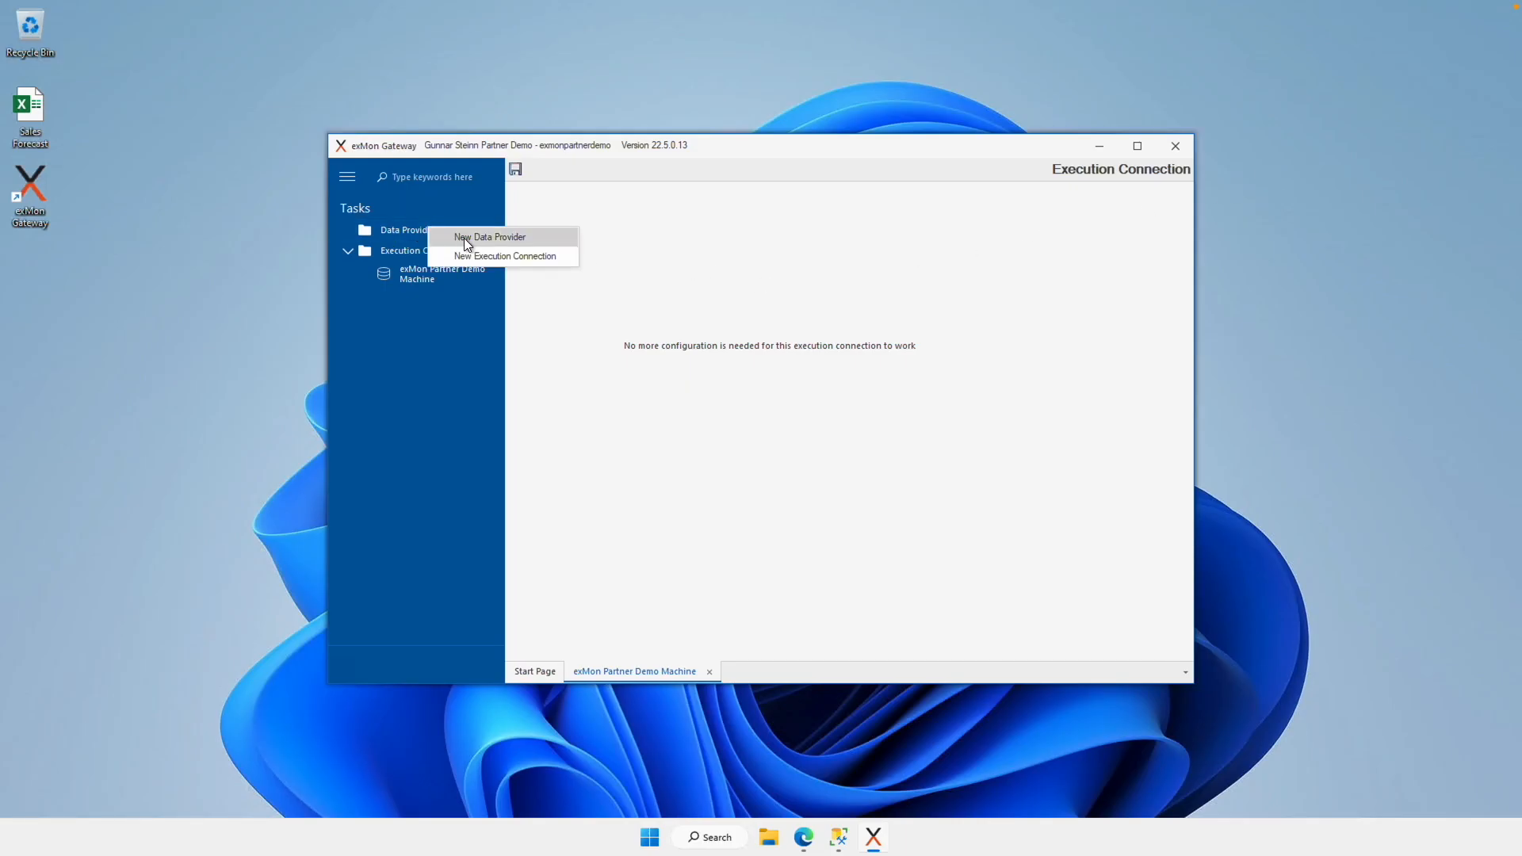
pyautogui.click(467, 238)
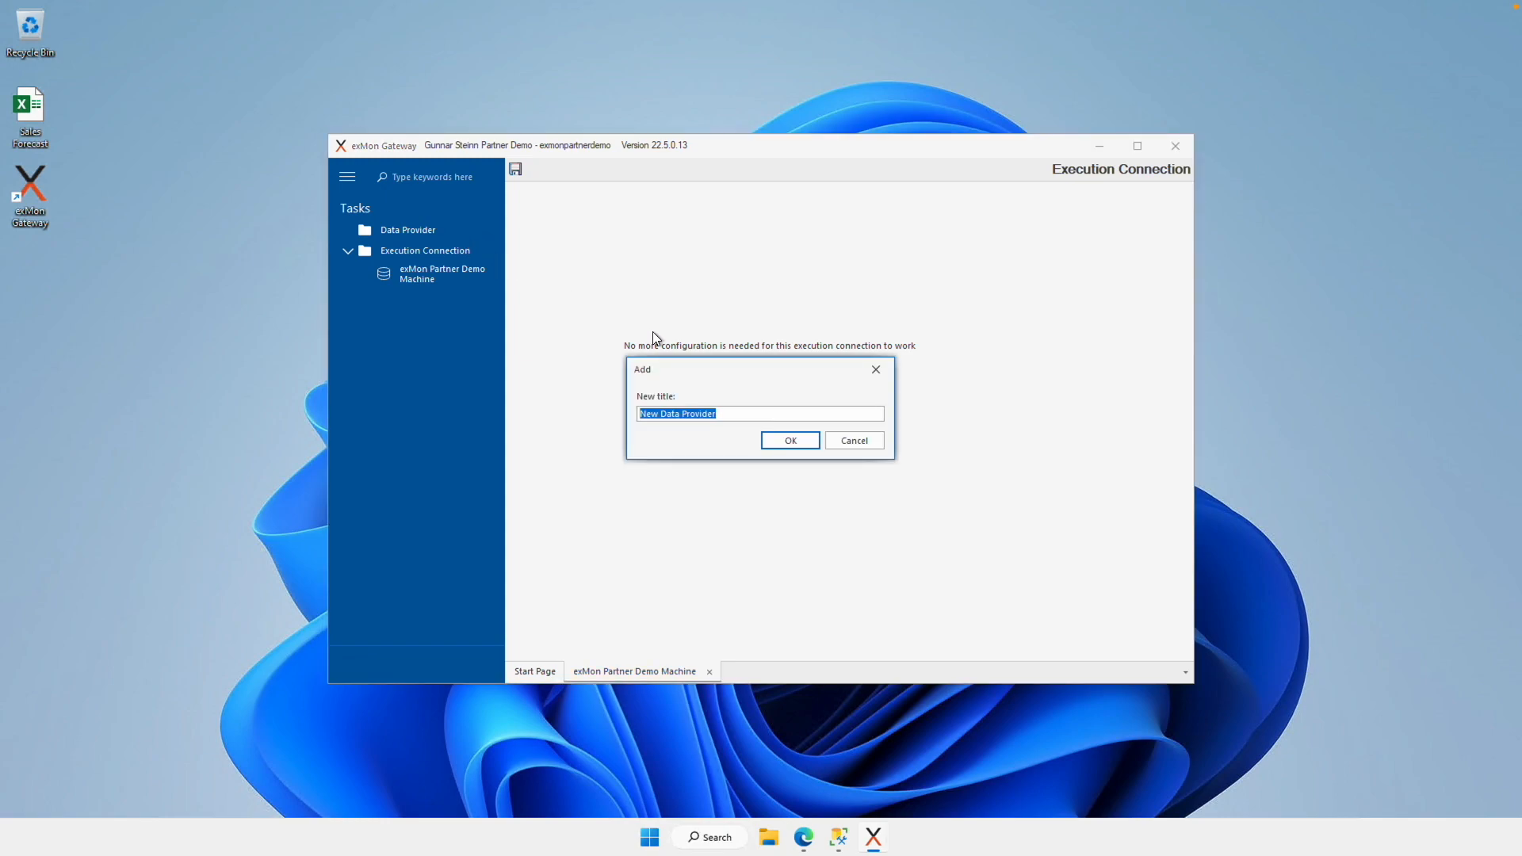
pyautogui.write('Navision Database')
pyautogui.click(792, 441)
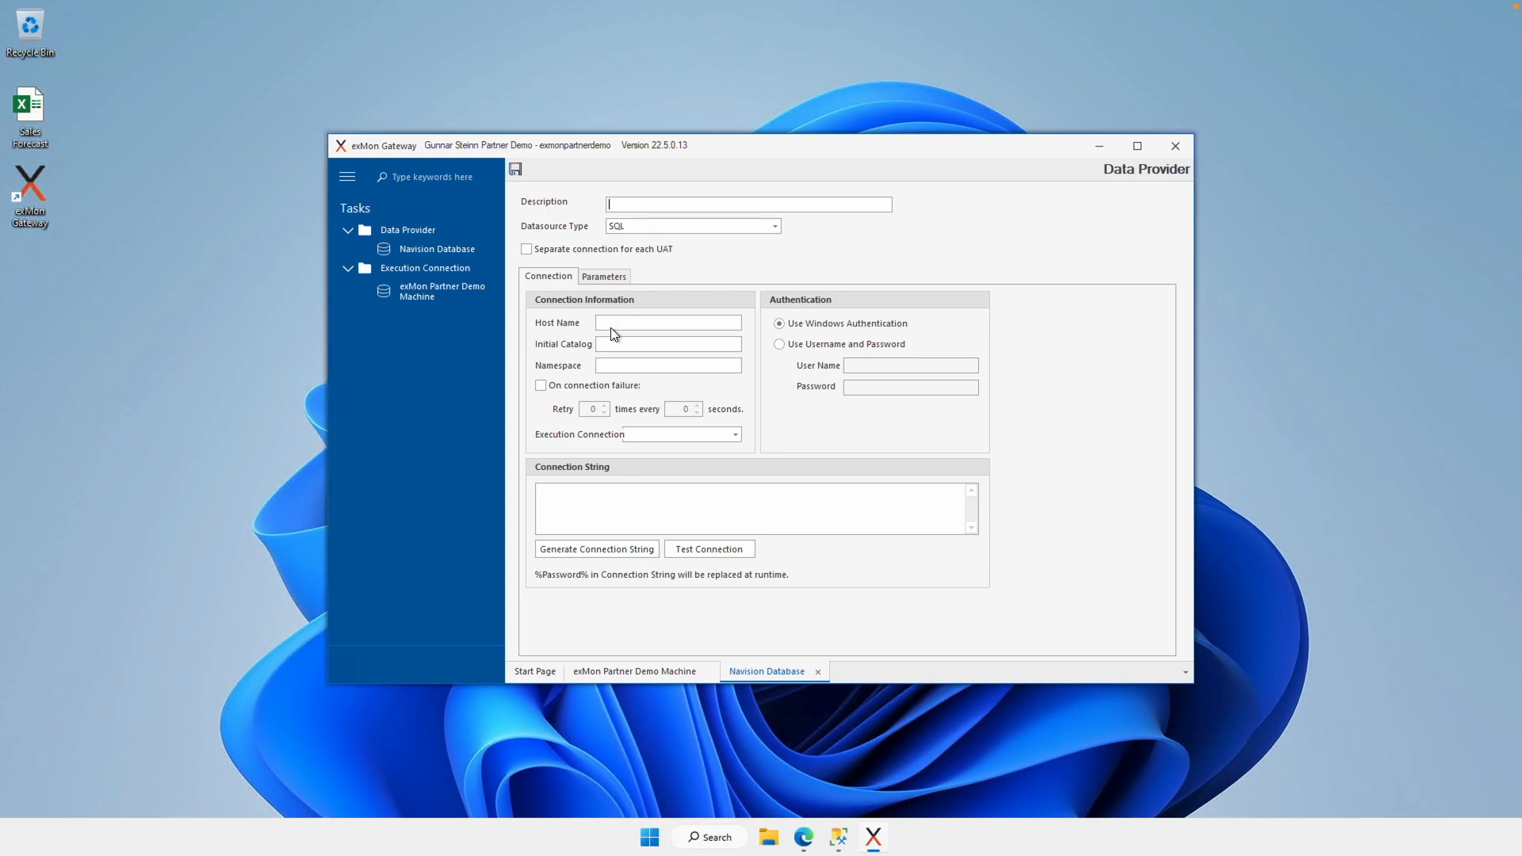
# Step: Point it at localhost NavData, generate the connection string, save, and test the connection successfully
pyautogui.write('localhost')
pyautogui.write('NavData')
pyautogui.click(613, 554)
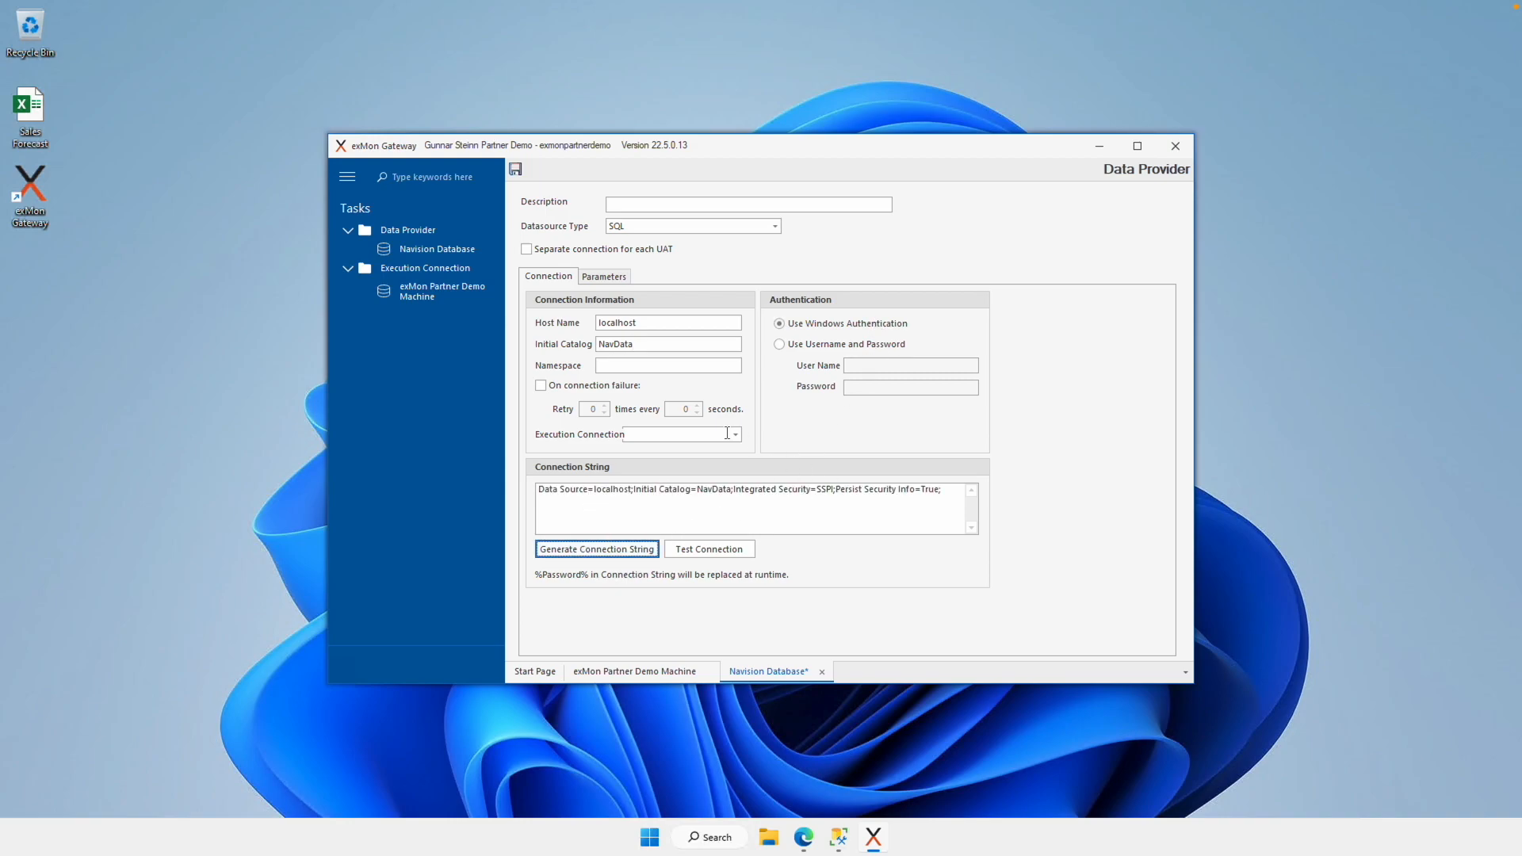
pyautogui.click(516, 169)
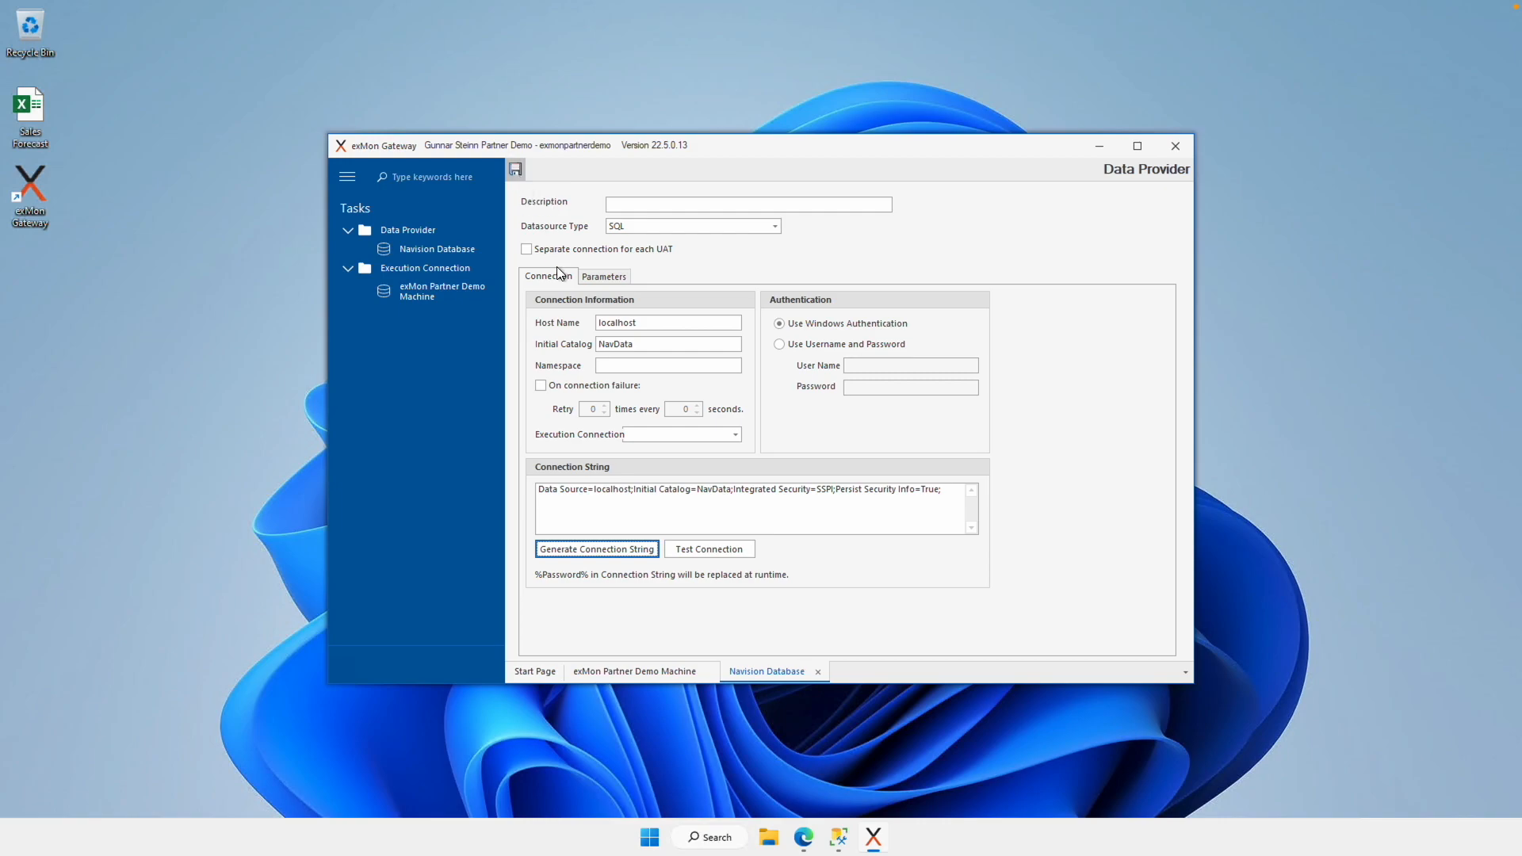
pyautogui.click(708, 548)
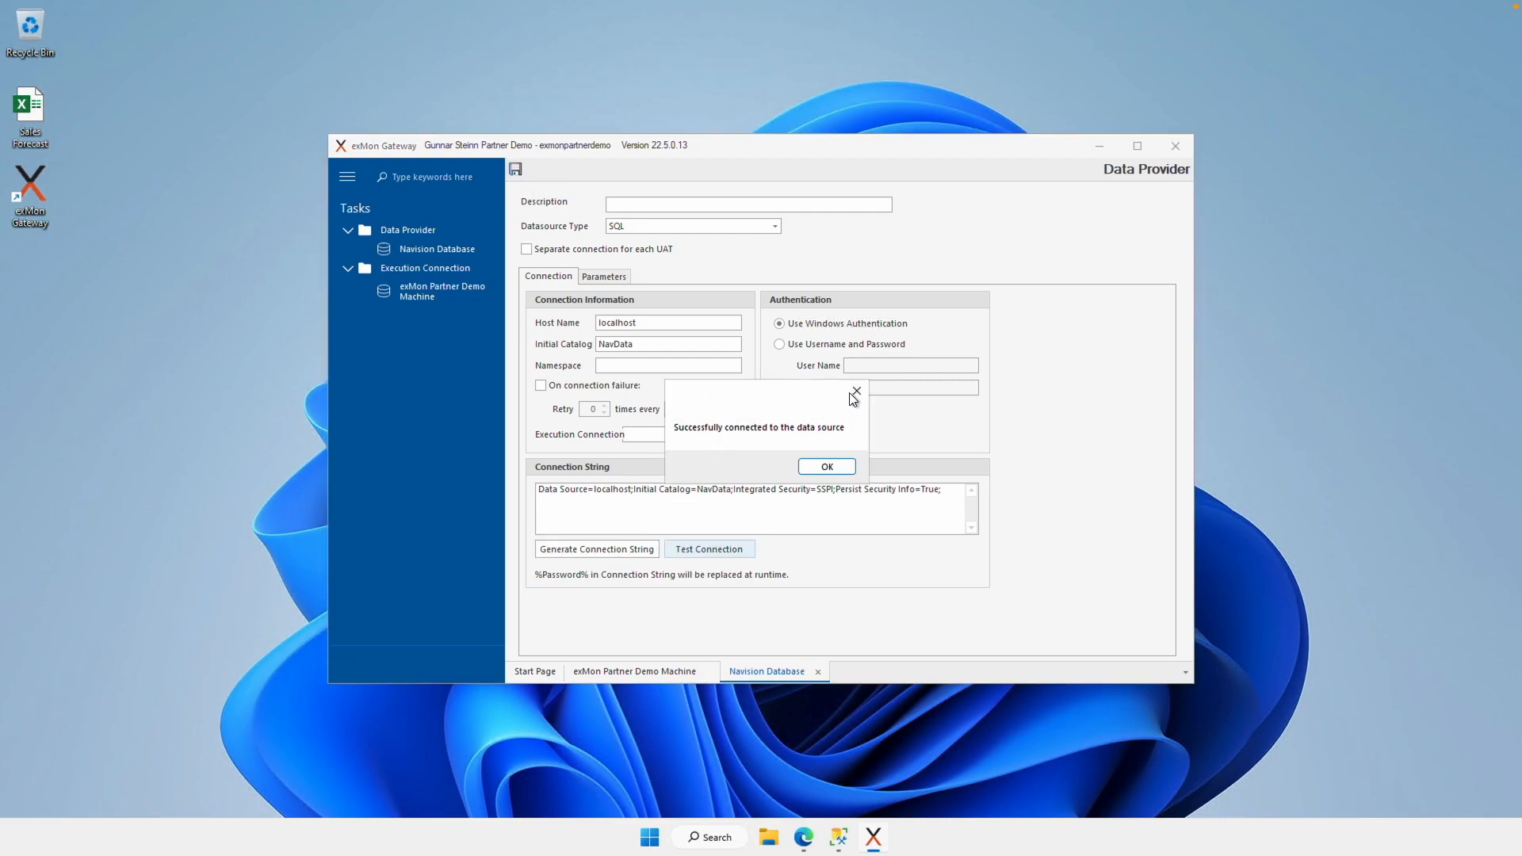
pyautogui.click(855, 390)
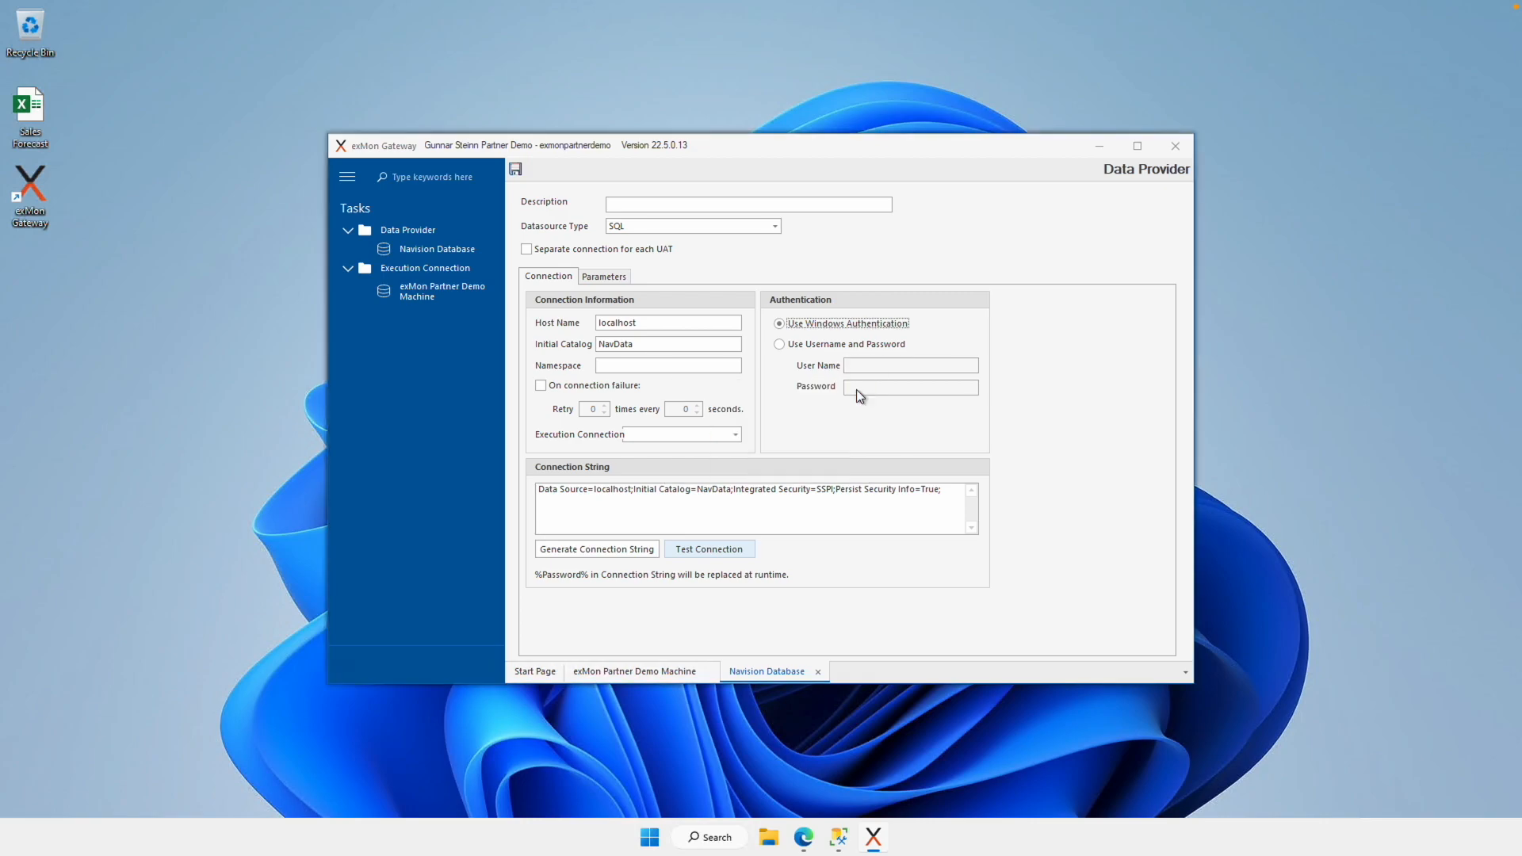
pyautogui.rightClick(412, 231)
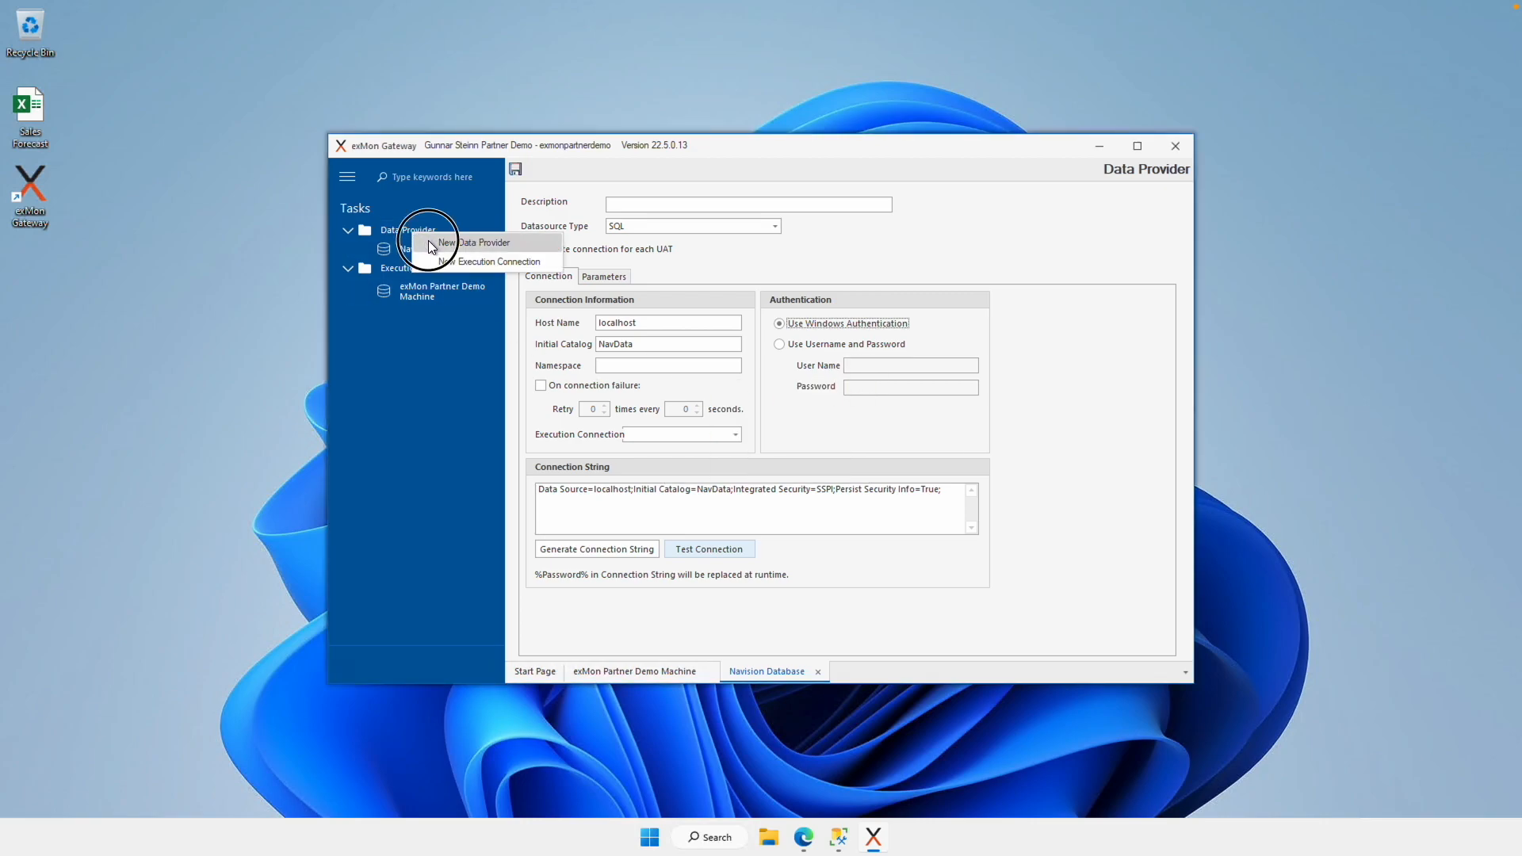
# Step: Create a data provider named 'TX Repository' with datasource type DiscoveryHub
pyautogui.click(428, 242)
pyautogui.write('TX Reposit')
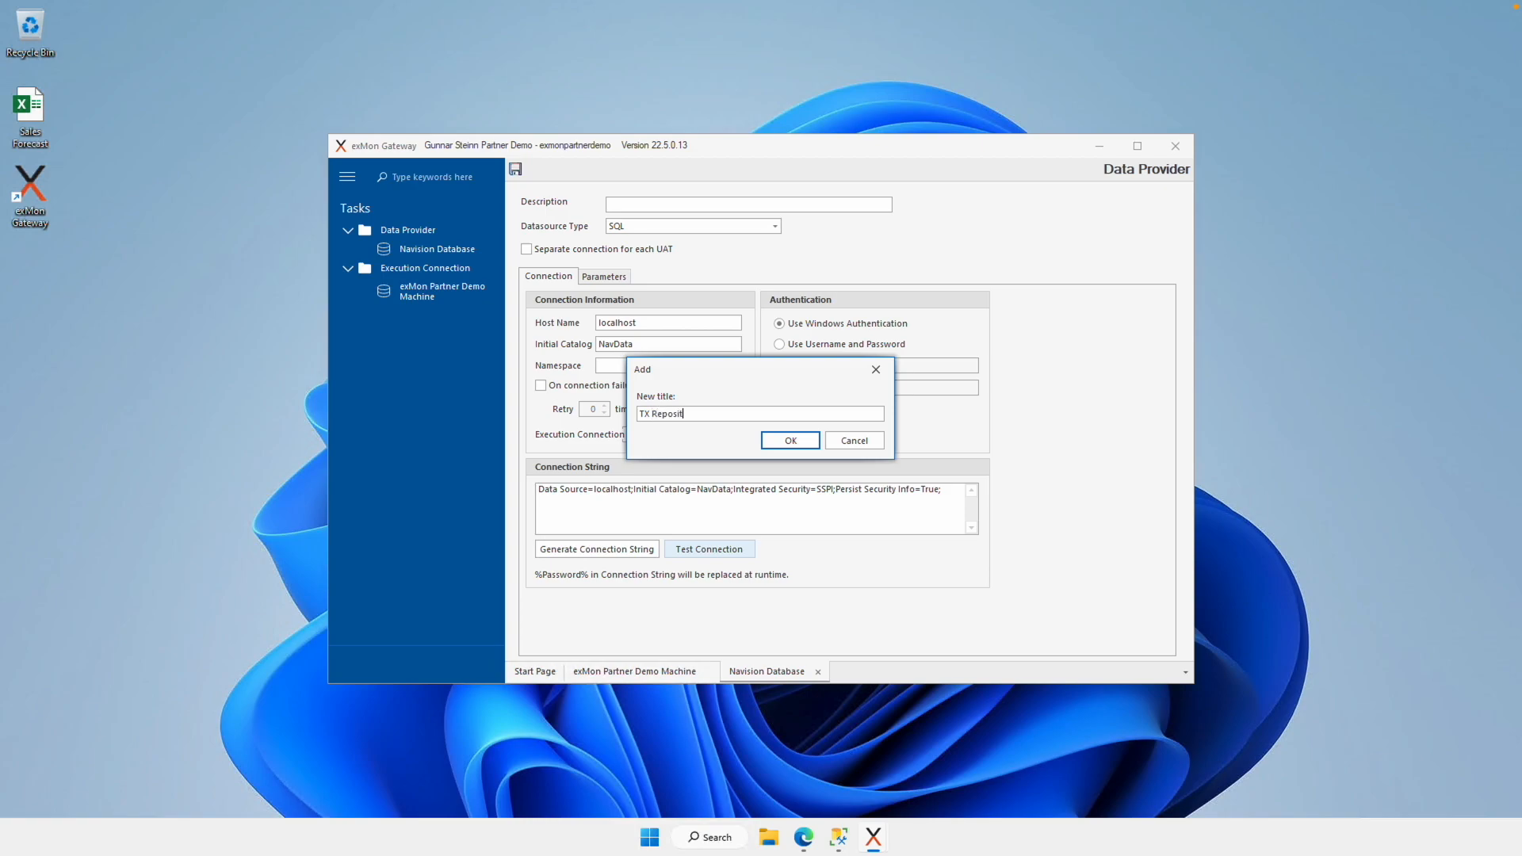
pyautogui.write('ory')
pyautogui.press('Return')
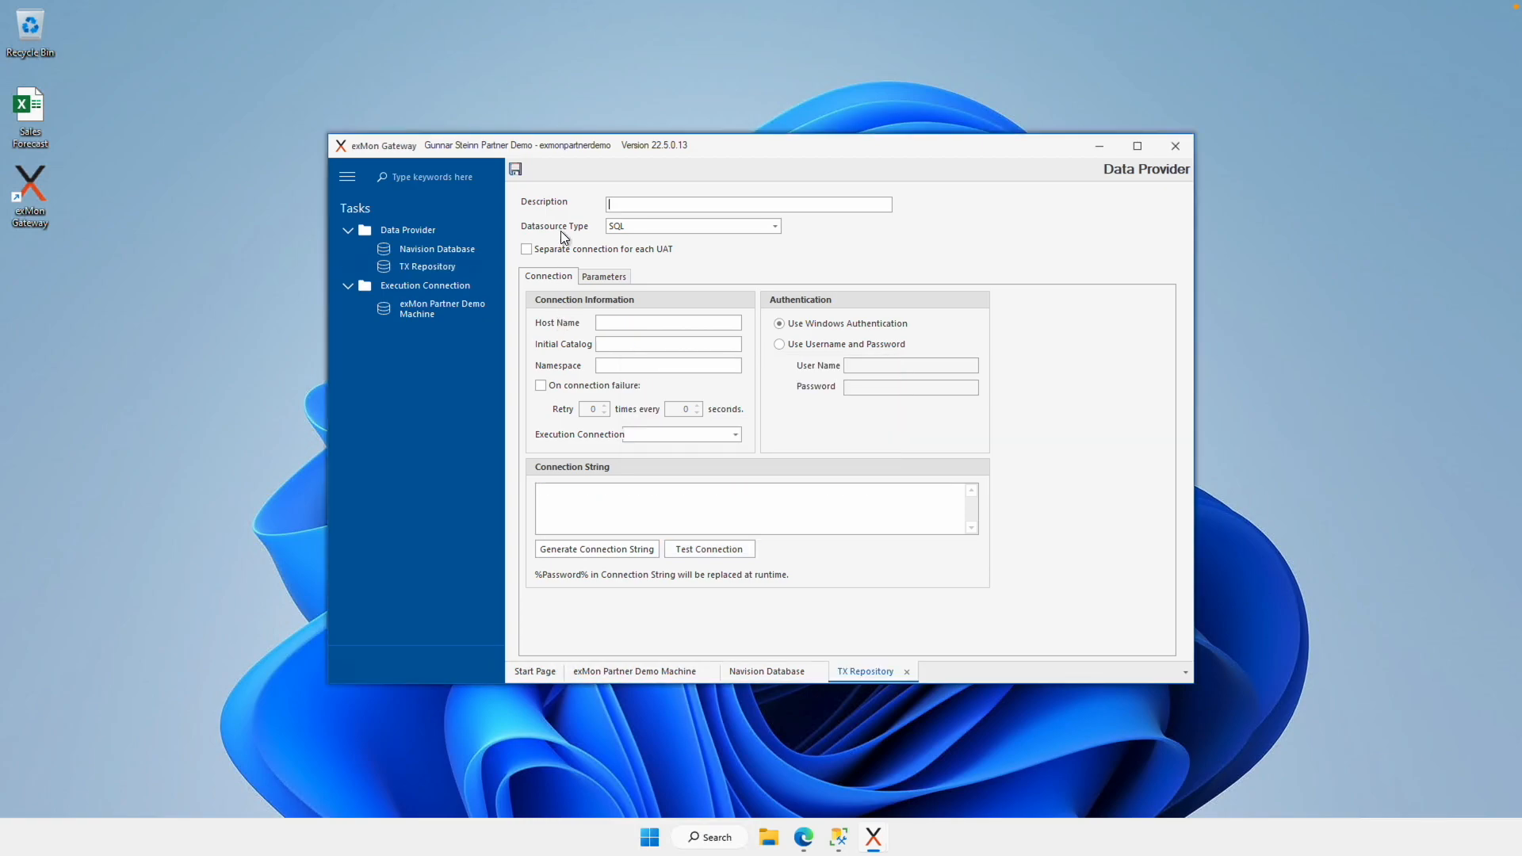
pyautogui.click(773, 226)
pyautogui.scroll(-3, 725, 285)
pyautogui.click(648, 317)
# Step: Connect it to localhost tx_repository, save and test it, then bring up exMon DG Desktop
pyautogui.click(649, 322)
pyautogui.write('localhost')
pyautogui.press('Tab')
pyautogui.write('tx_repository')
pyautogui.click(608, 549)
pyautogui.click(515, 168)
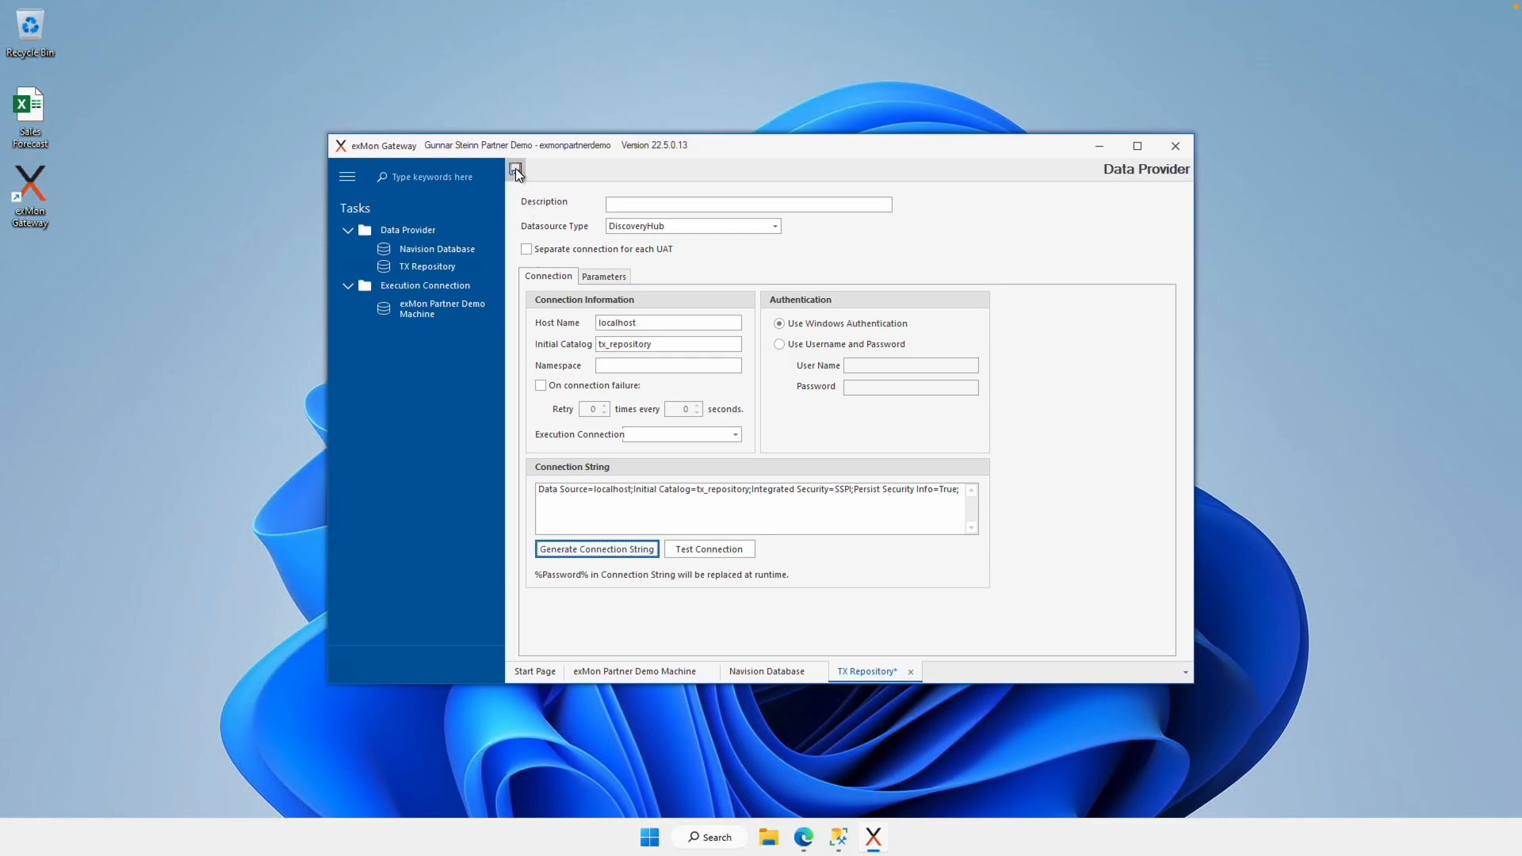
pyautogui.click(696, 550)
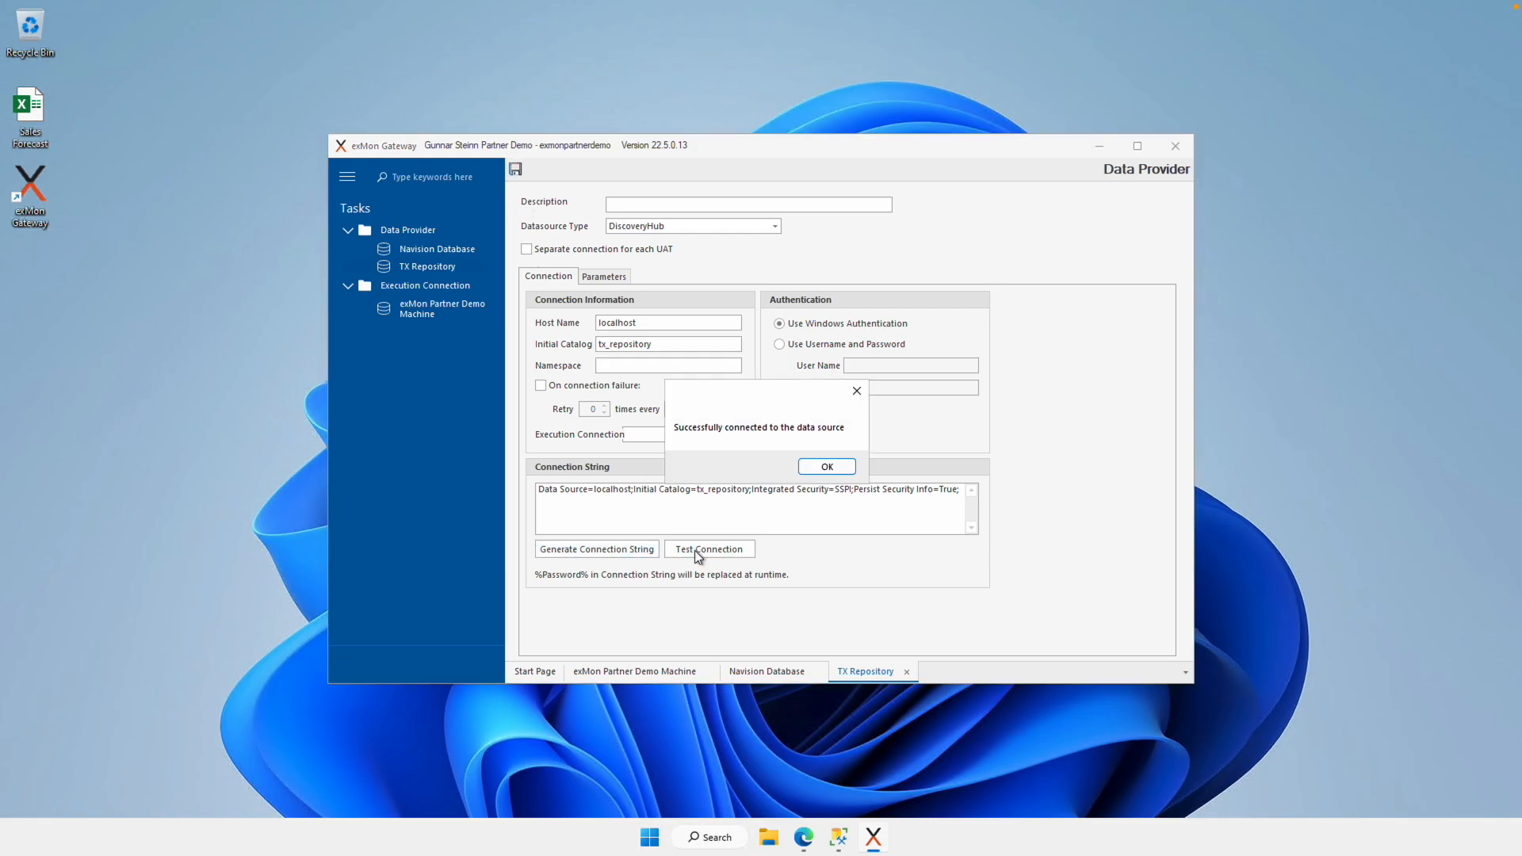
pyautogui.click(820, 468)
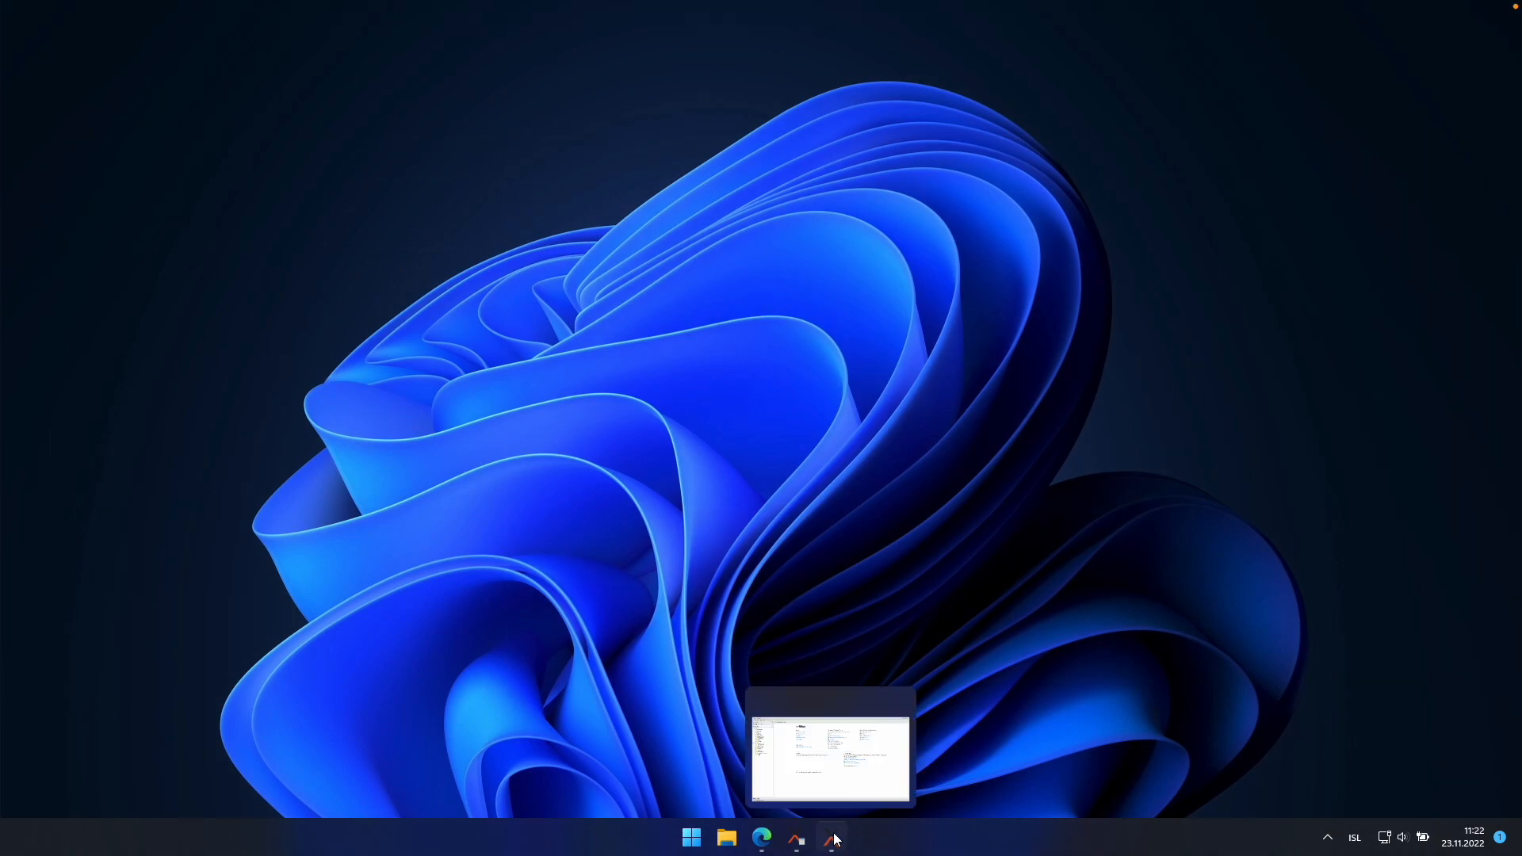
pyautogui.click(835, 834)
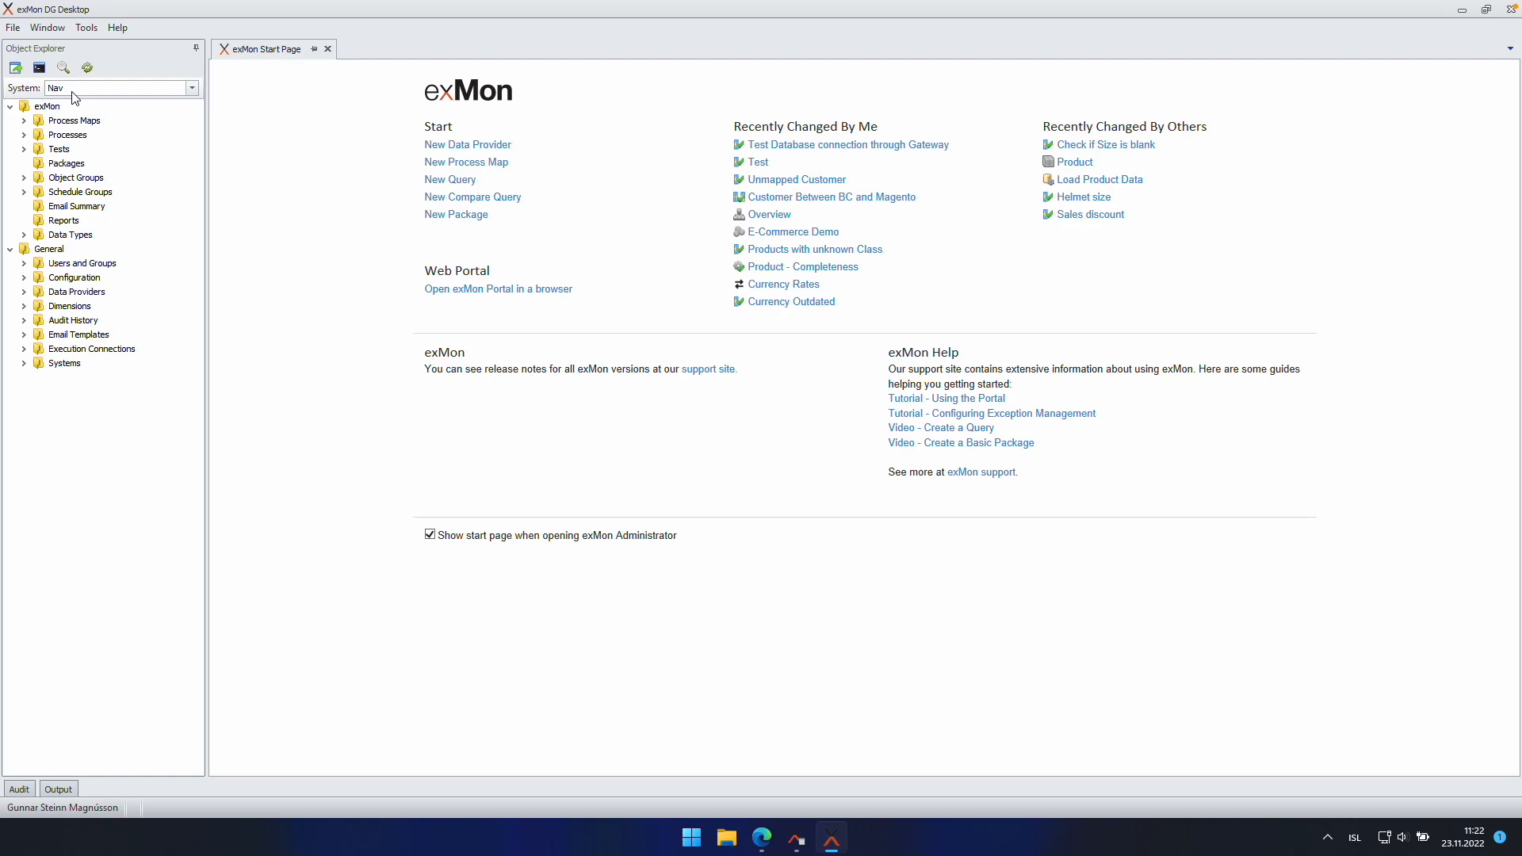
# Step: Refresh Object Explorer, open the Navision Database data provider and confirm its PROD connection test succeeds
pyautogui.click(87, 67)
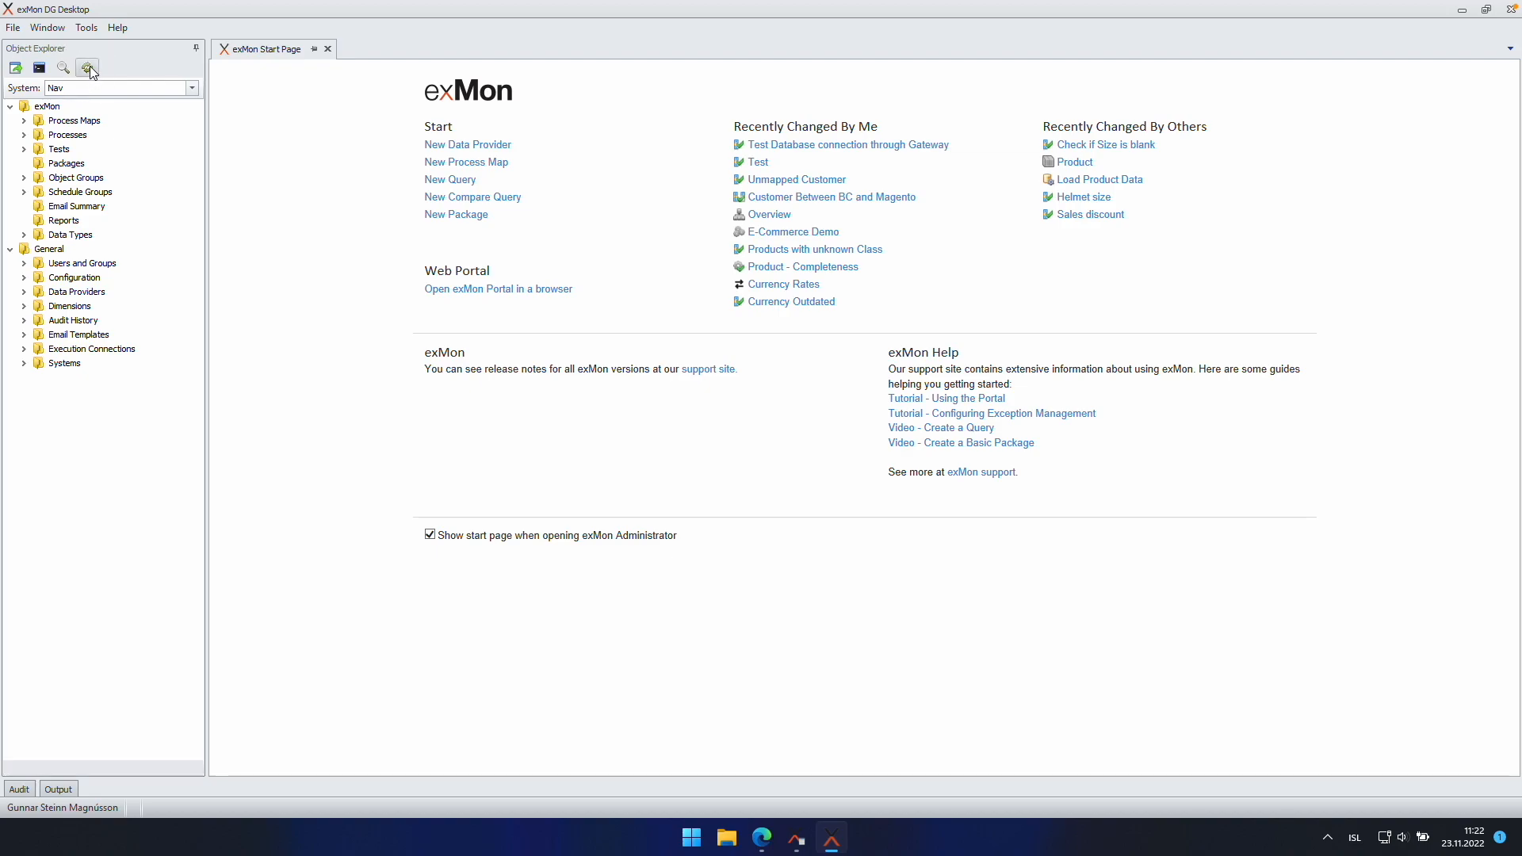
pyautogui.click(24, 349)
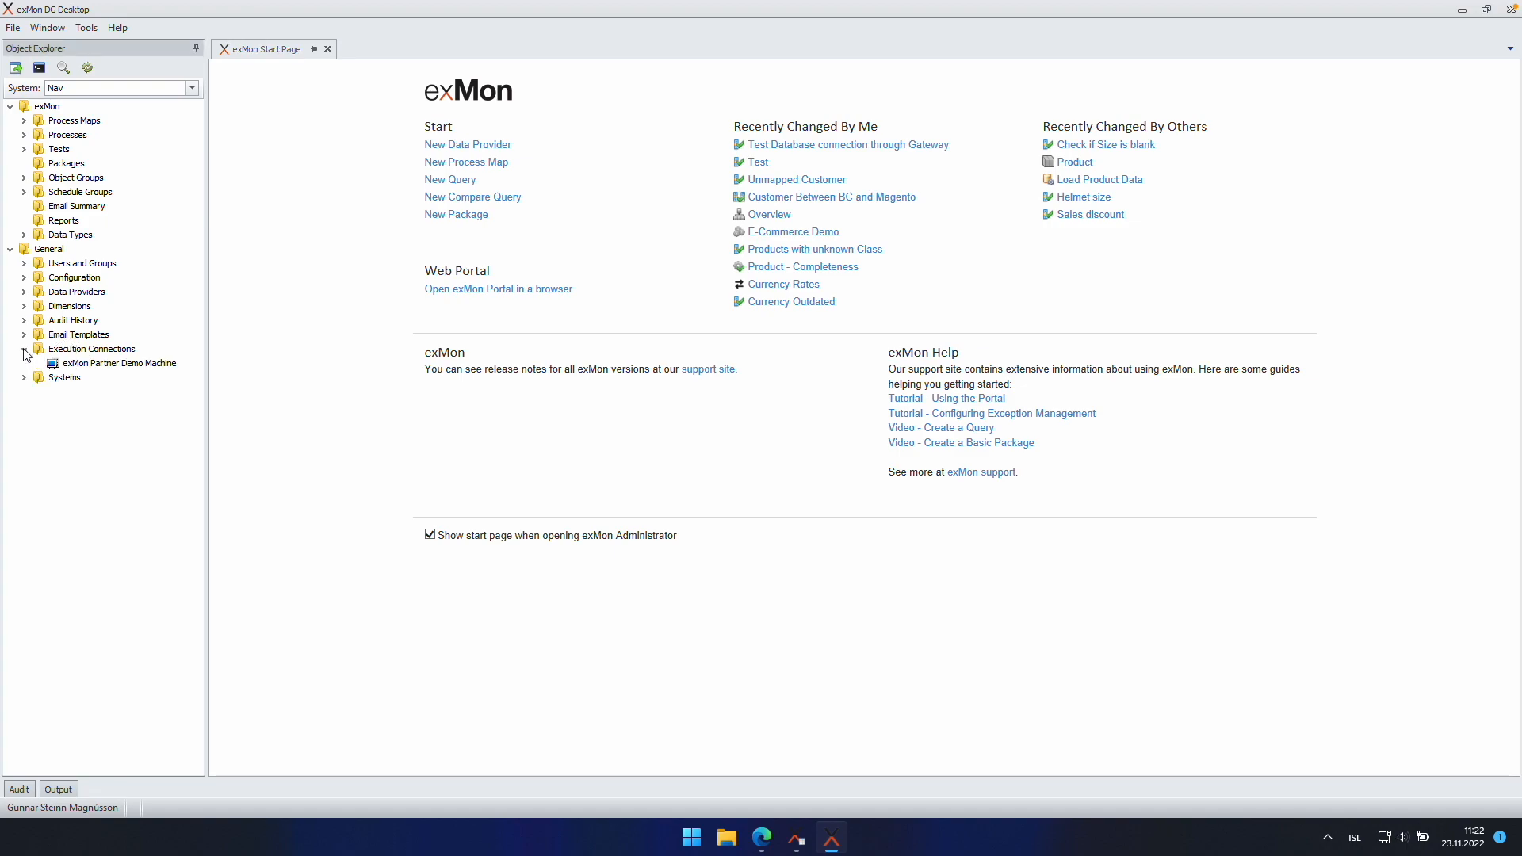
pyautogui.click(25, 291)
pyautogui.click(110, 394)
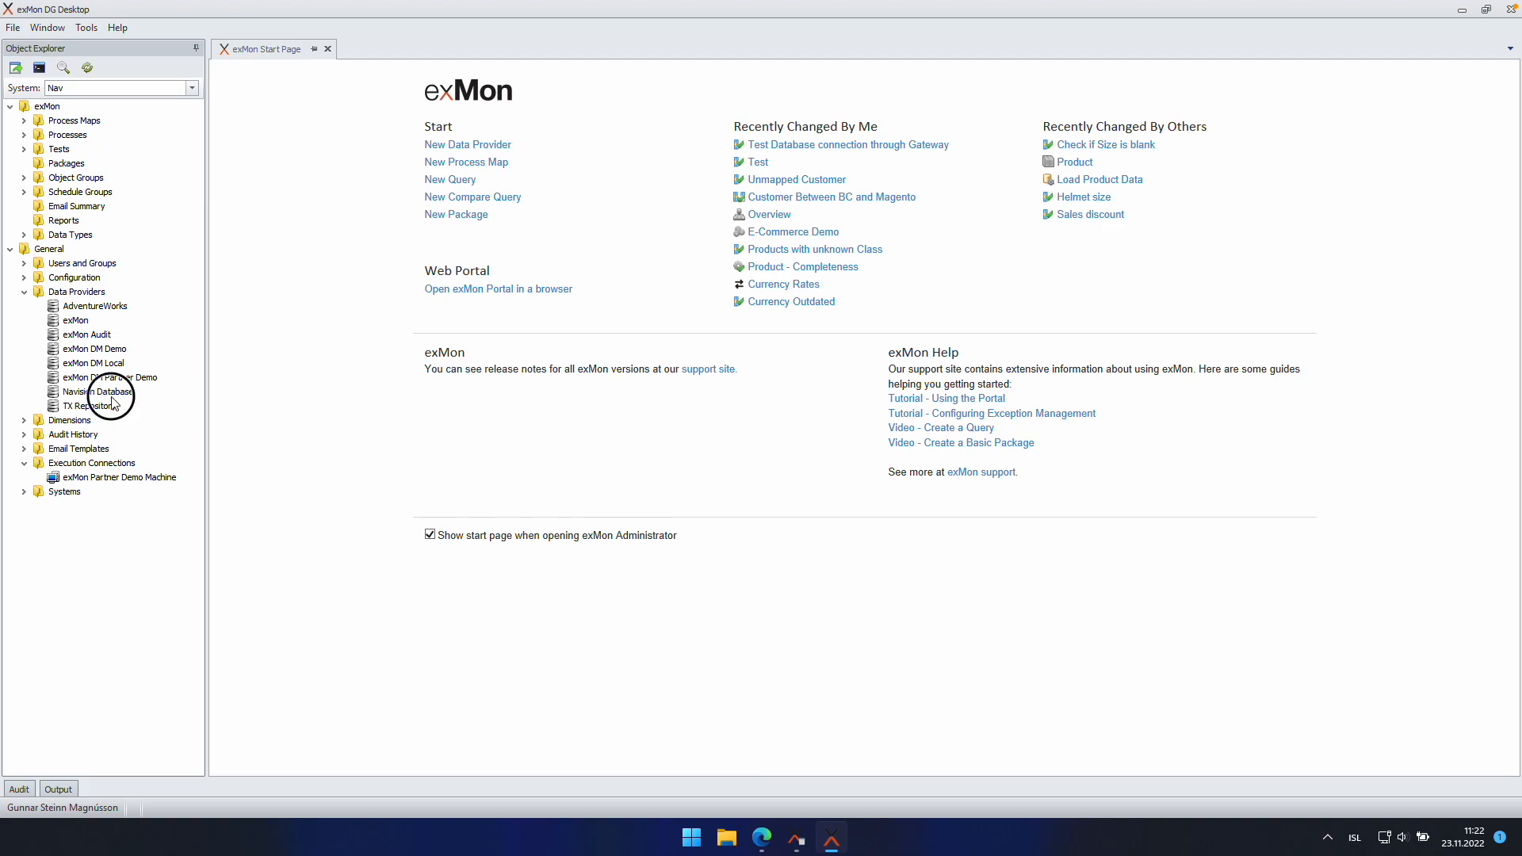
pyautogui.click(108, 406)
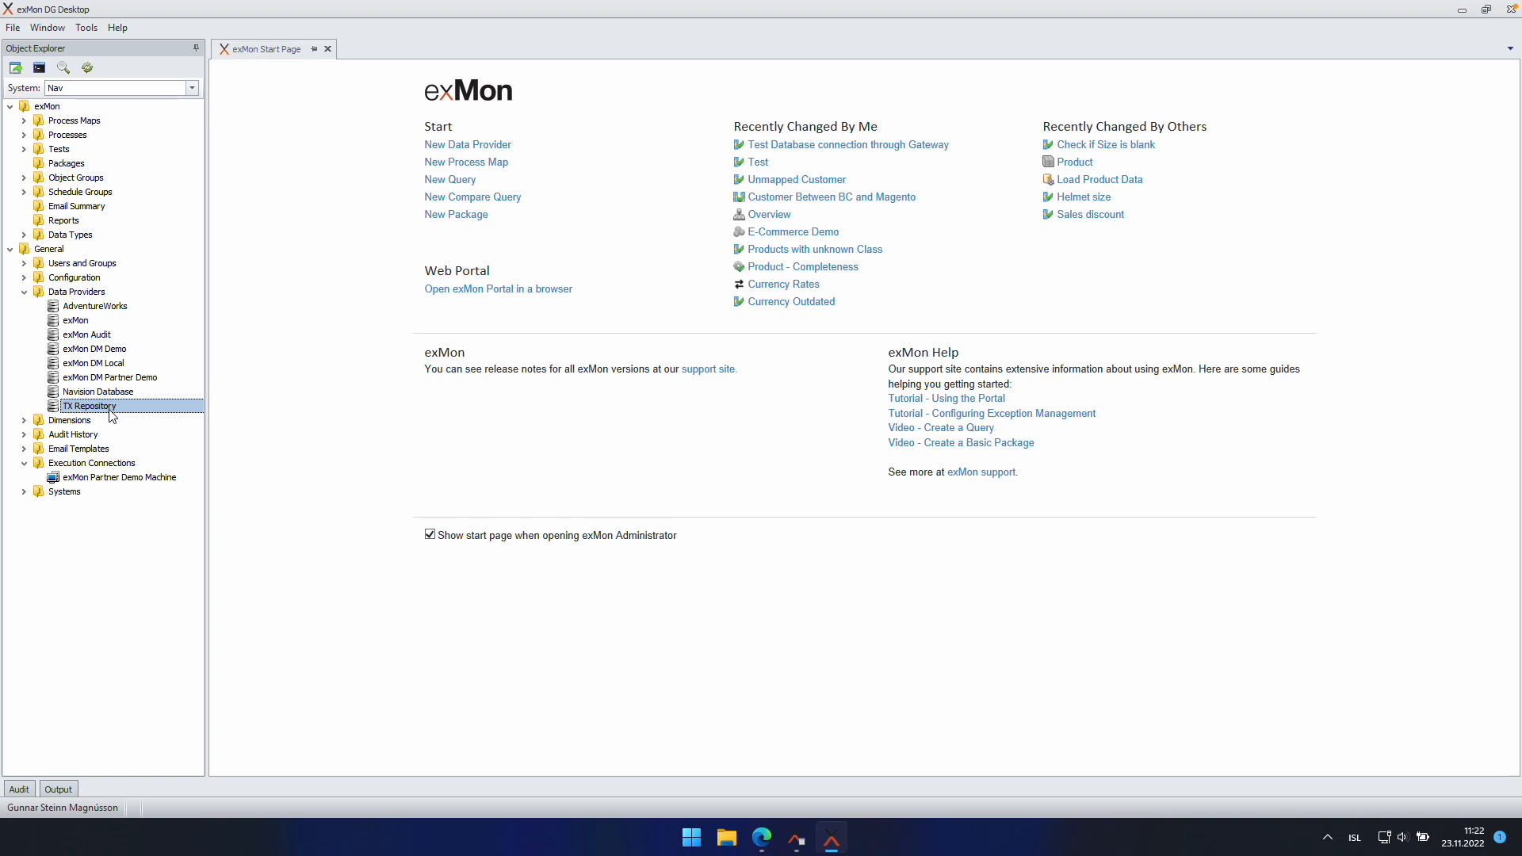
pyautogui.doubleClick(124, 392)
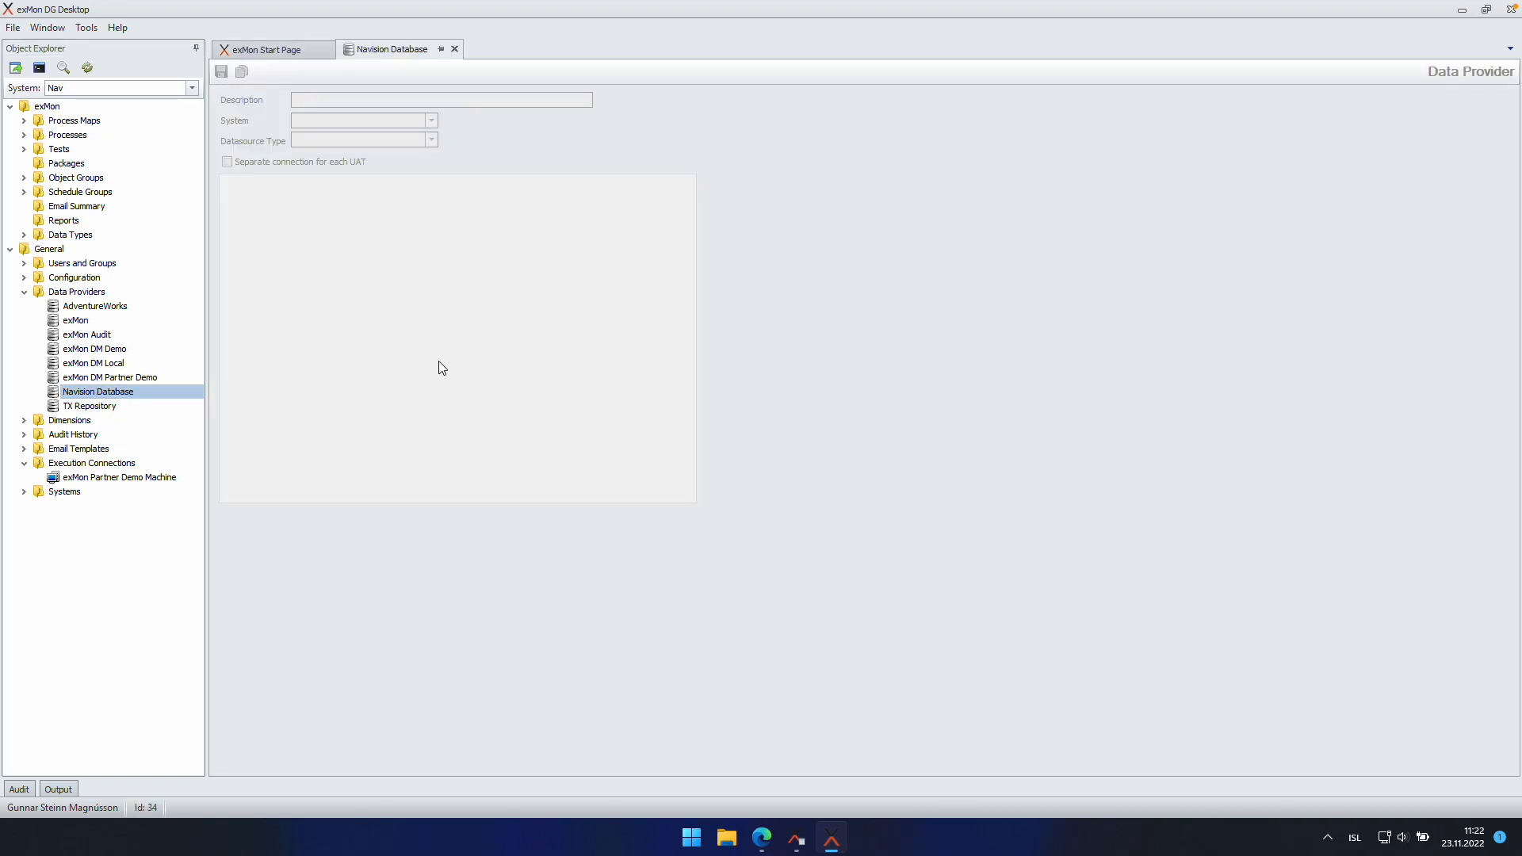
pyautogui.click(465, 336)
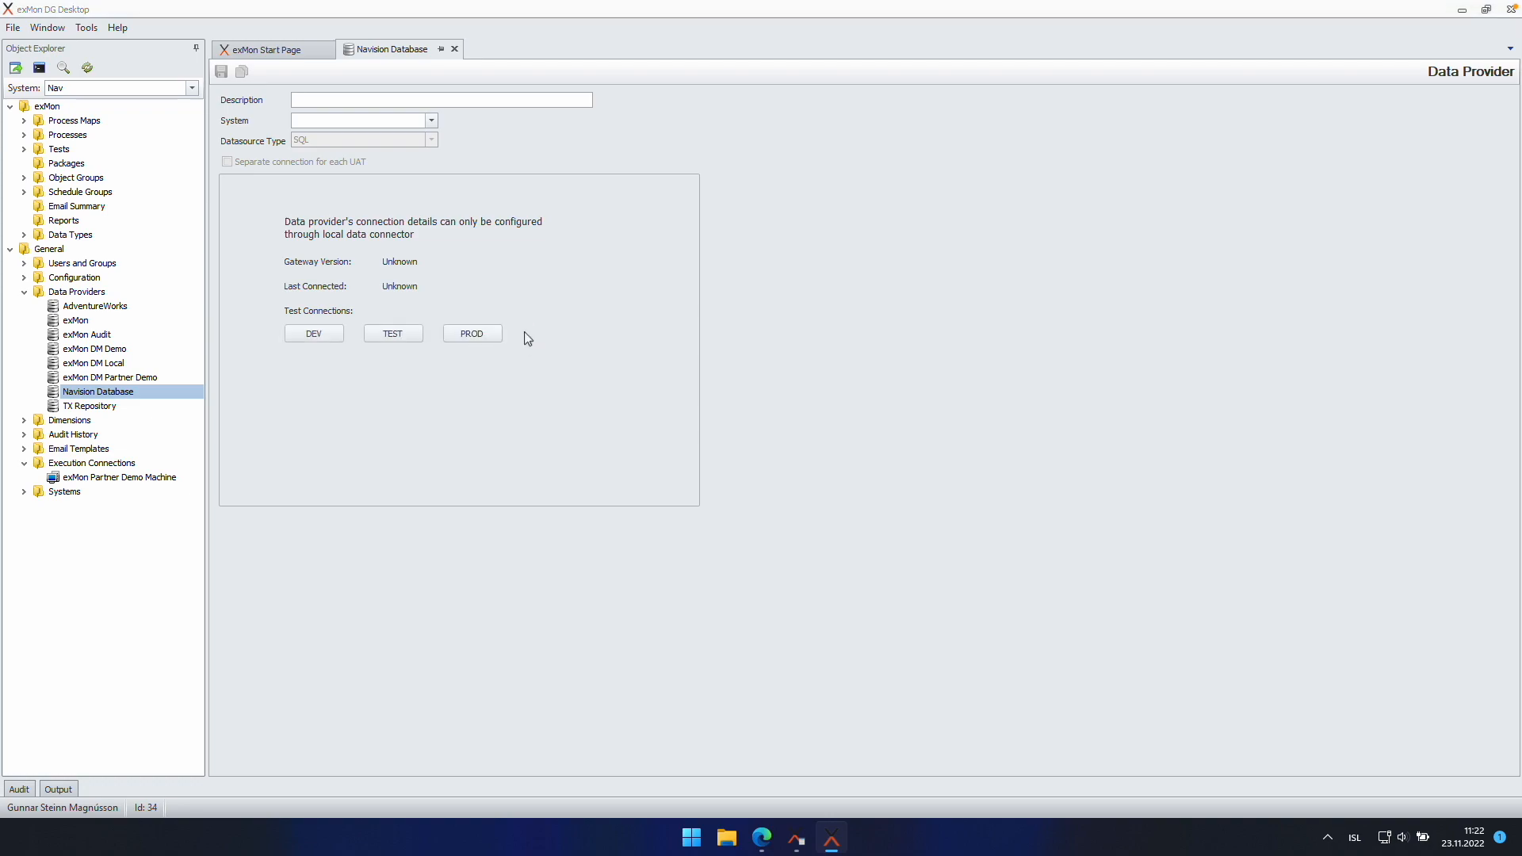
pyautogui.click(825, 467)
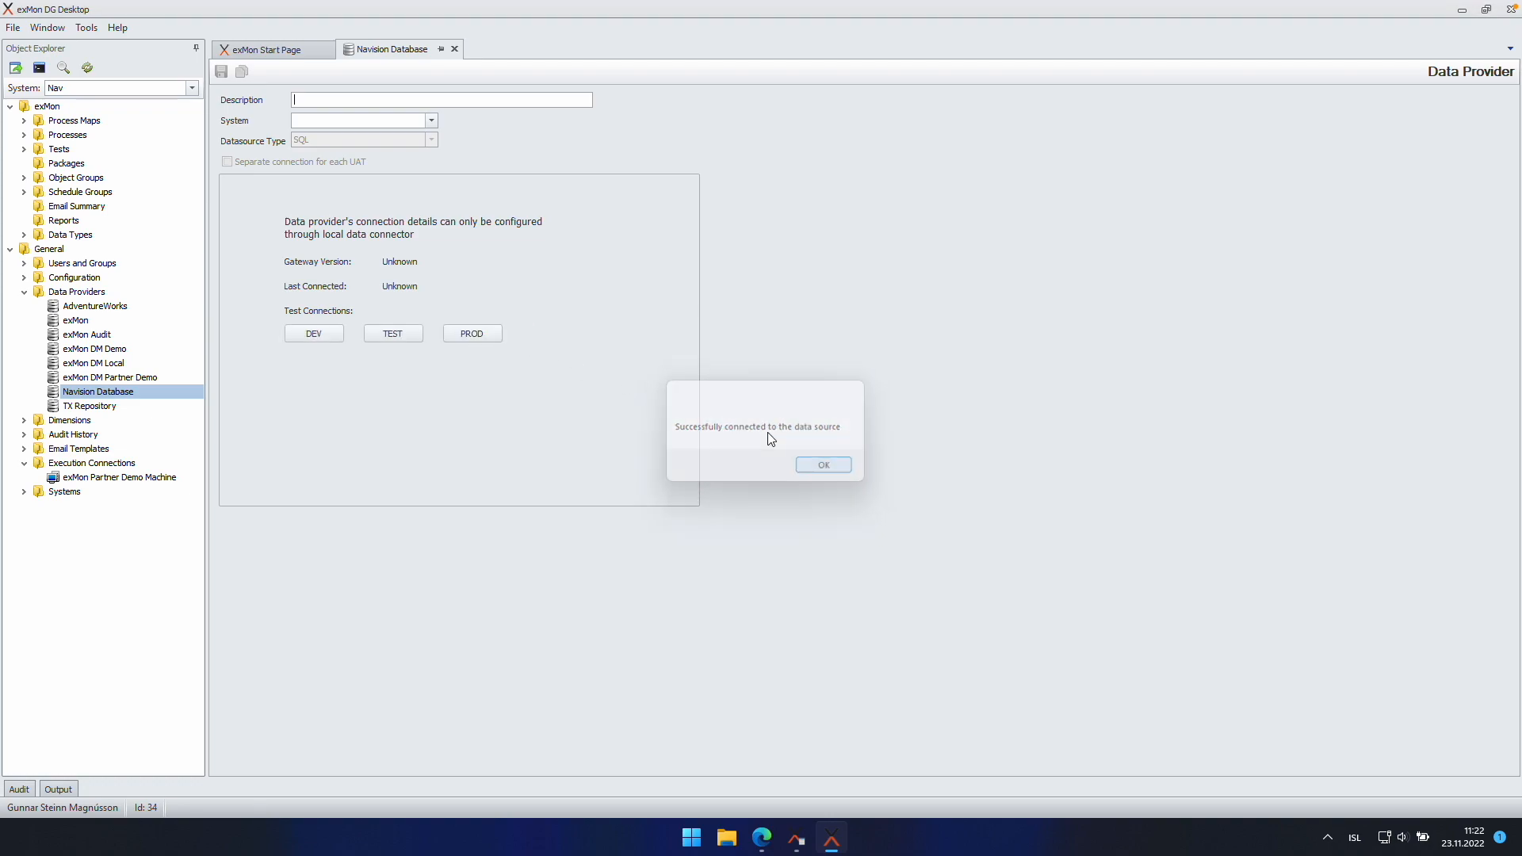
# Step: Create a new query under Tests titled 'Test Gateway data provider'
pyautogui.click(64, 149)
pyautogui.rightClick(63, 150)
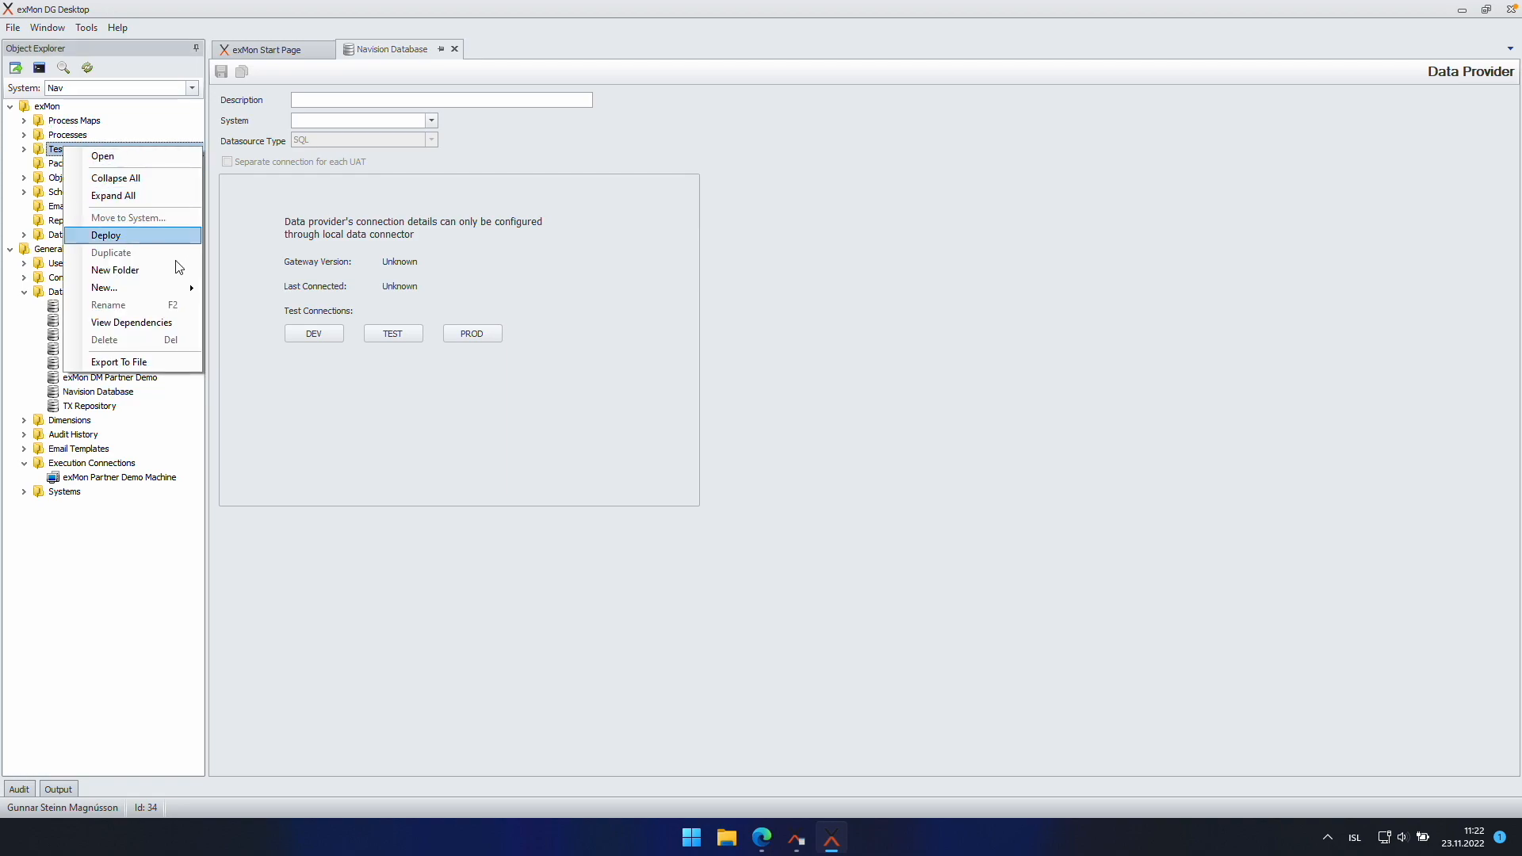
pyautogui.moveTo(178, 288)
pyautogui.click(242, 307)
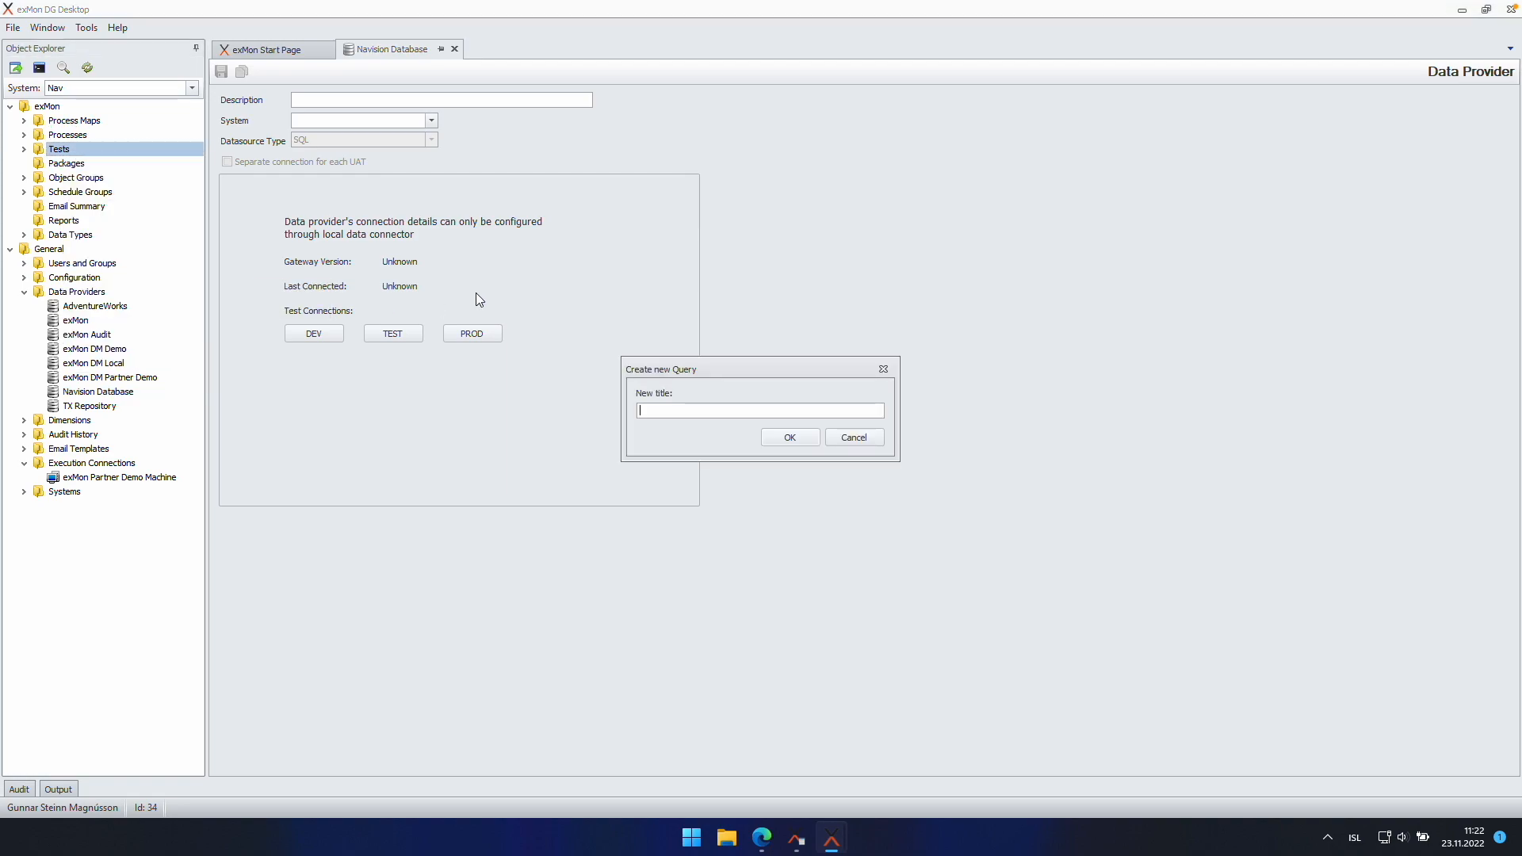
pyautogui.write('Test Gateway data provider')
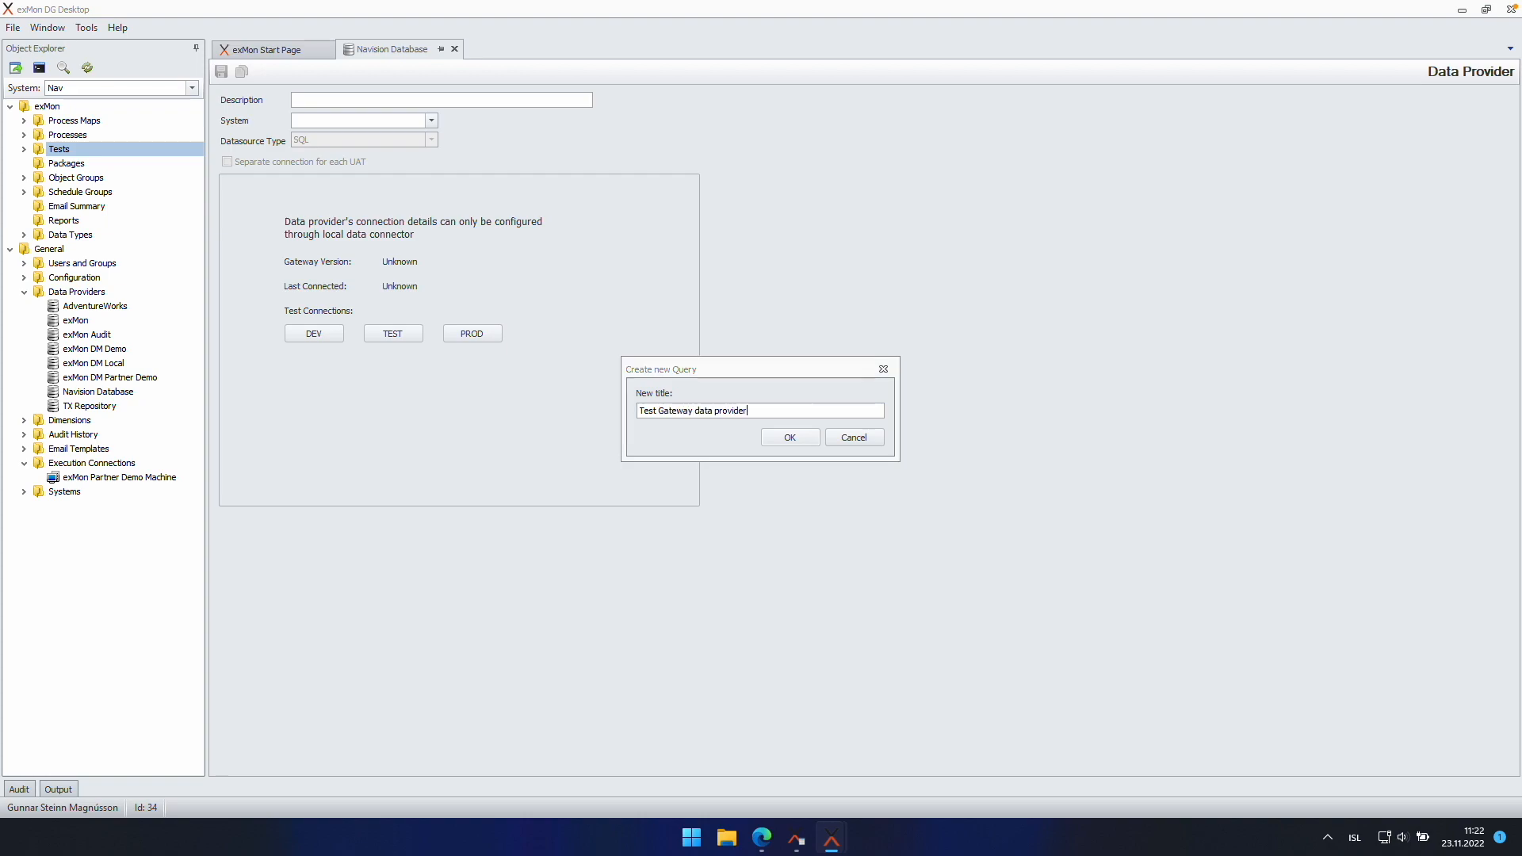
pyautogui.press('Return')
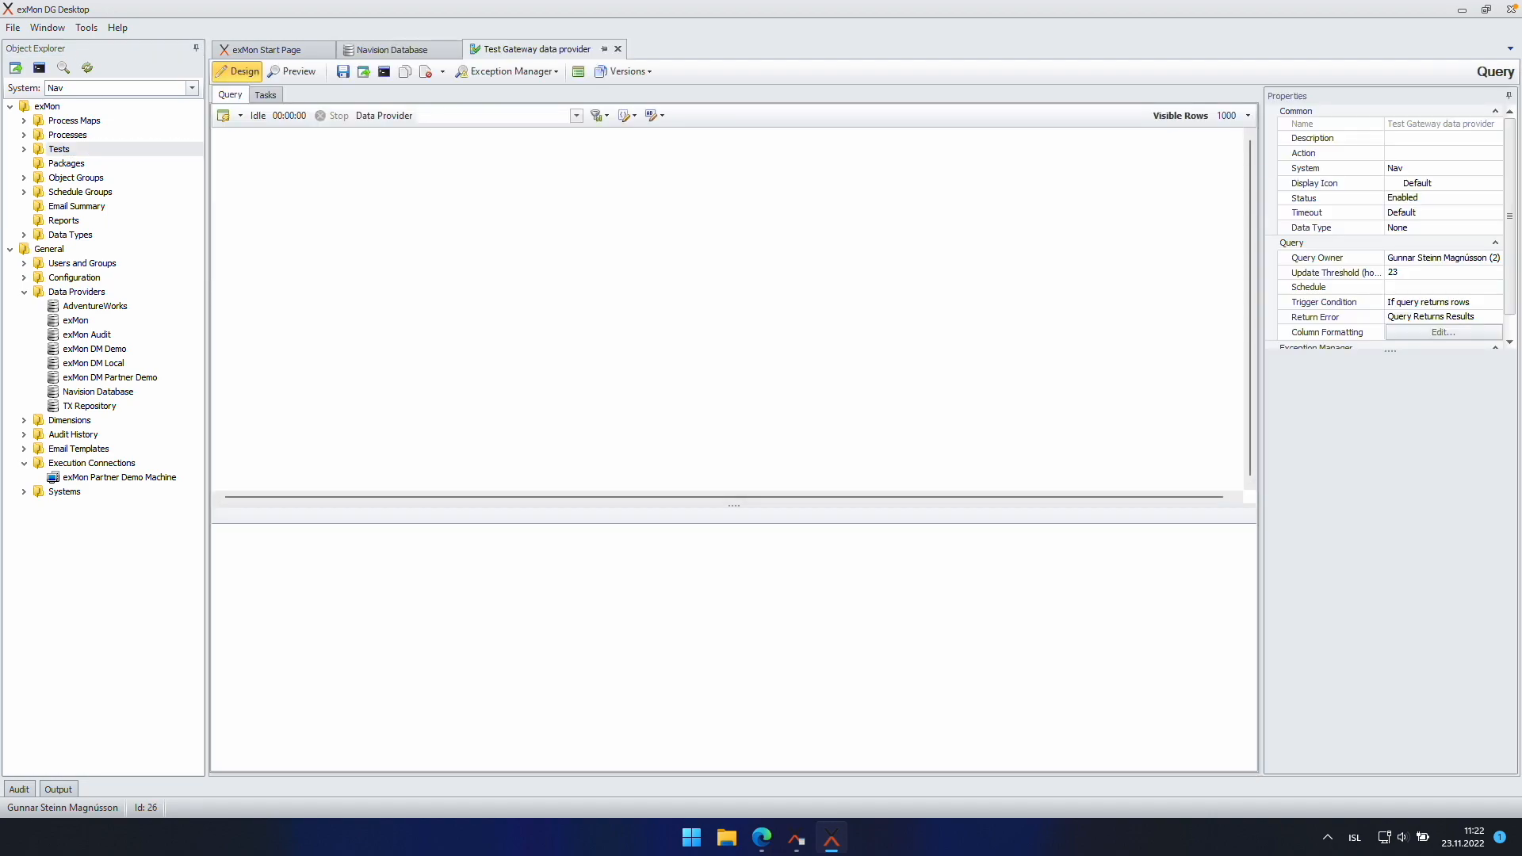
# Step: Set its data provider to Navision Database and execute 'select * from dbo.Company'
pyautogui.click(576, 115)
pyautogui.click(581, 163)
pyautogui.click(467, 179)
pyautogui.click(410, 181)
pyautogui.write('select *')
pyautogui.press('Return')
pyautogui.write('from dbo.Company')
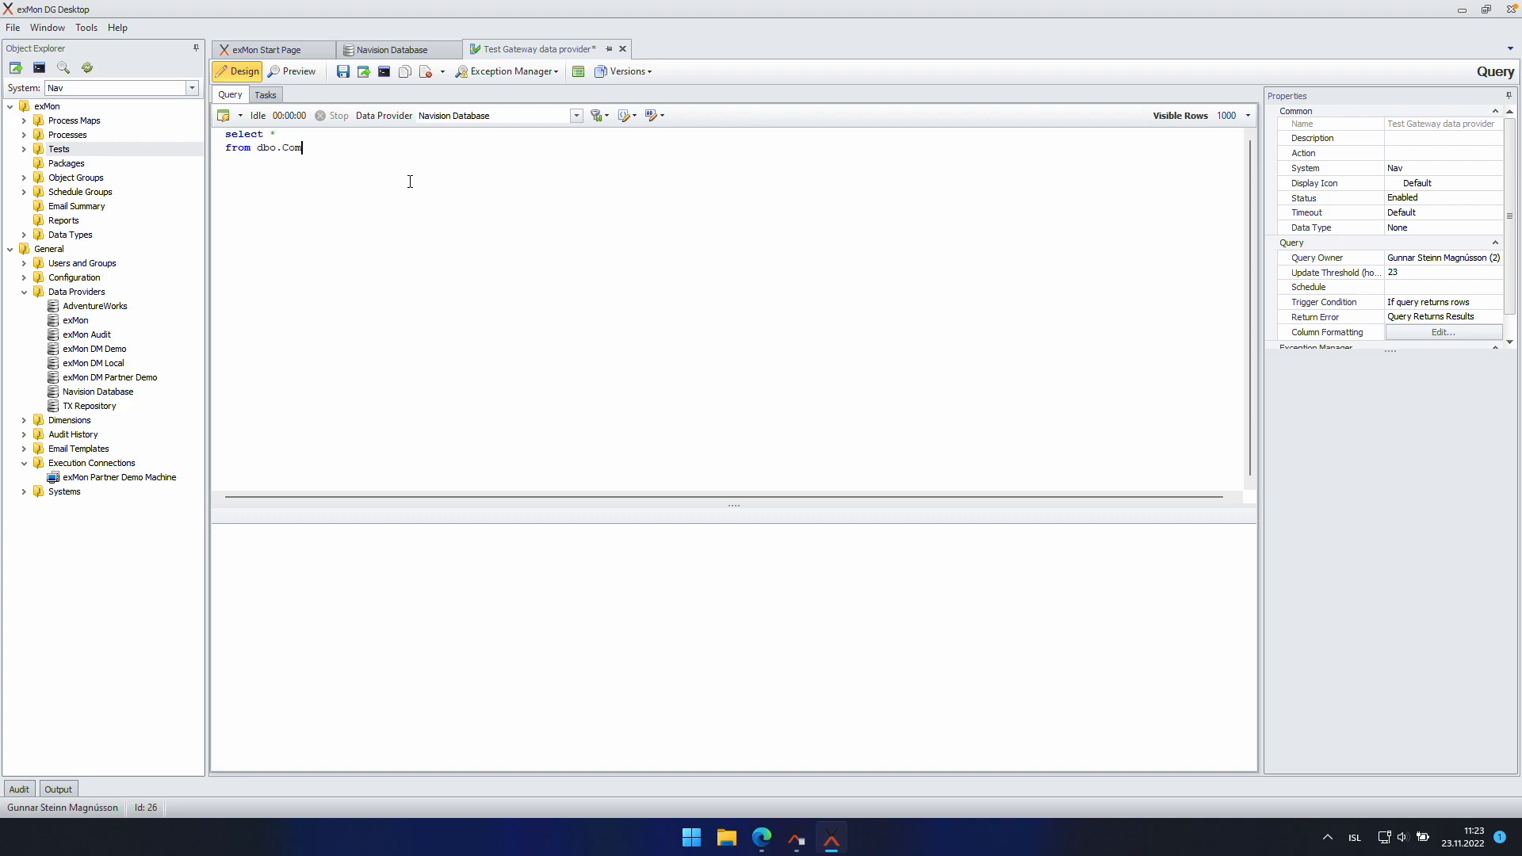
pyautogui.click(224, 117)
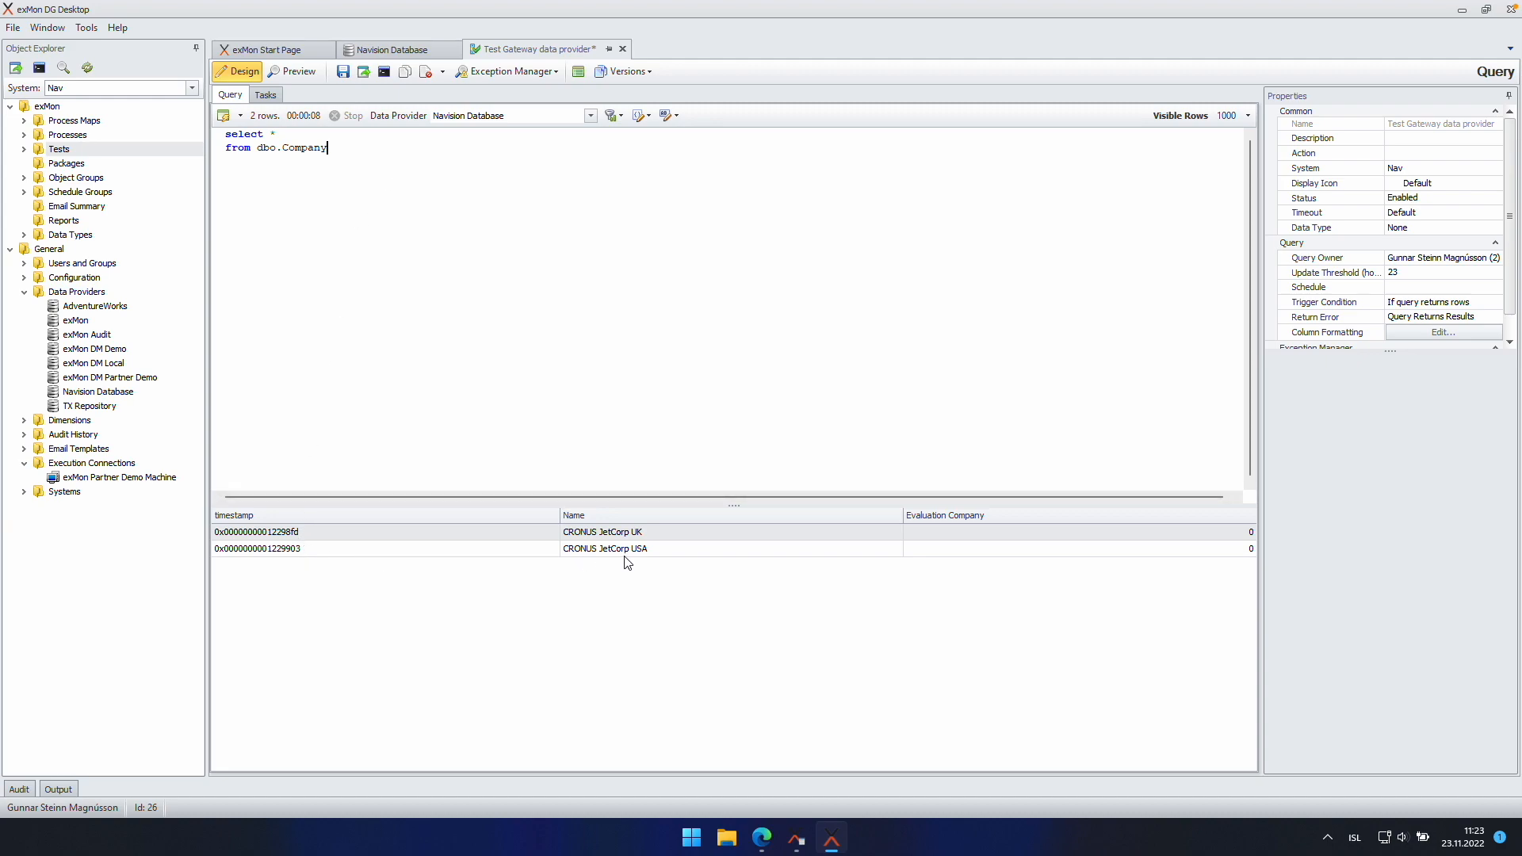
# Step: Switch the data provider to TX Repository and query dbo.ExecutionPackages, returning 10 rows
pyautogui.click(519, 115)
pyautogui.click(493, 190)
pyautogui.doubleClick(306, 149)
pyautogui.write('ExecutionPackage')
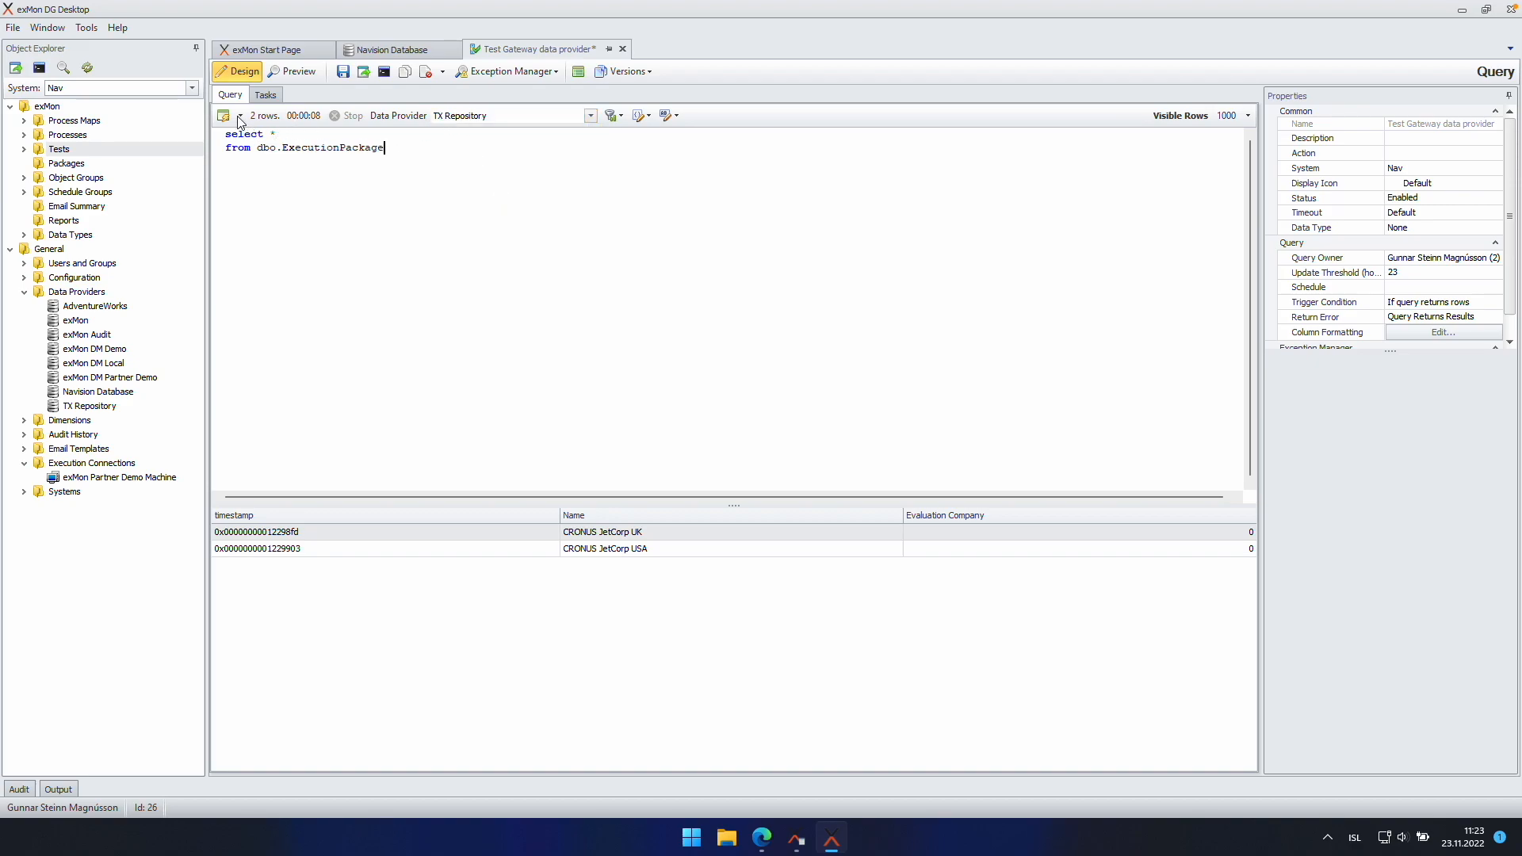
pyautogui.press('F5')
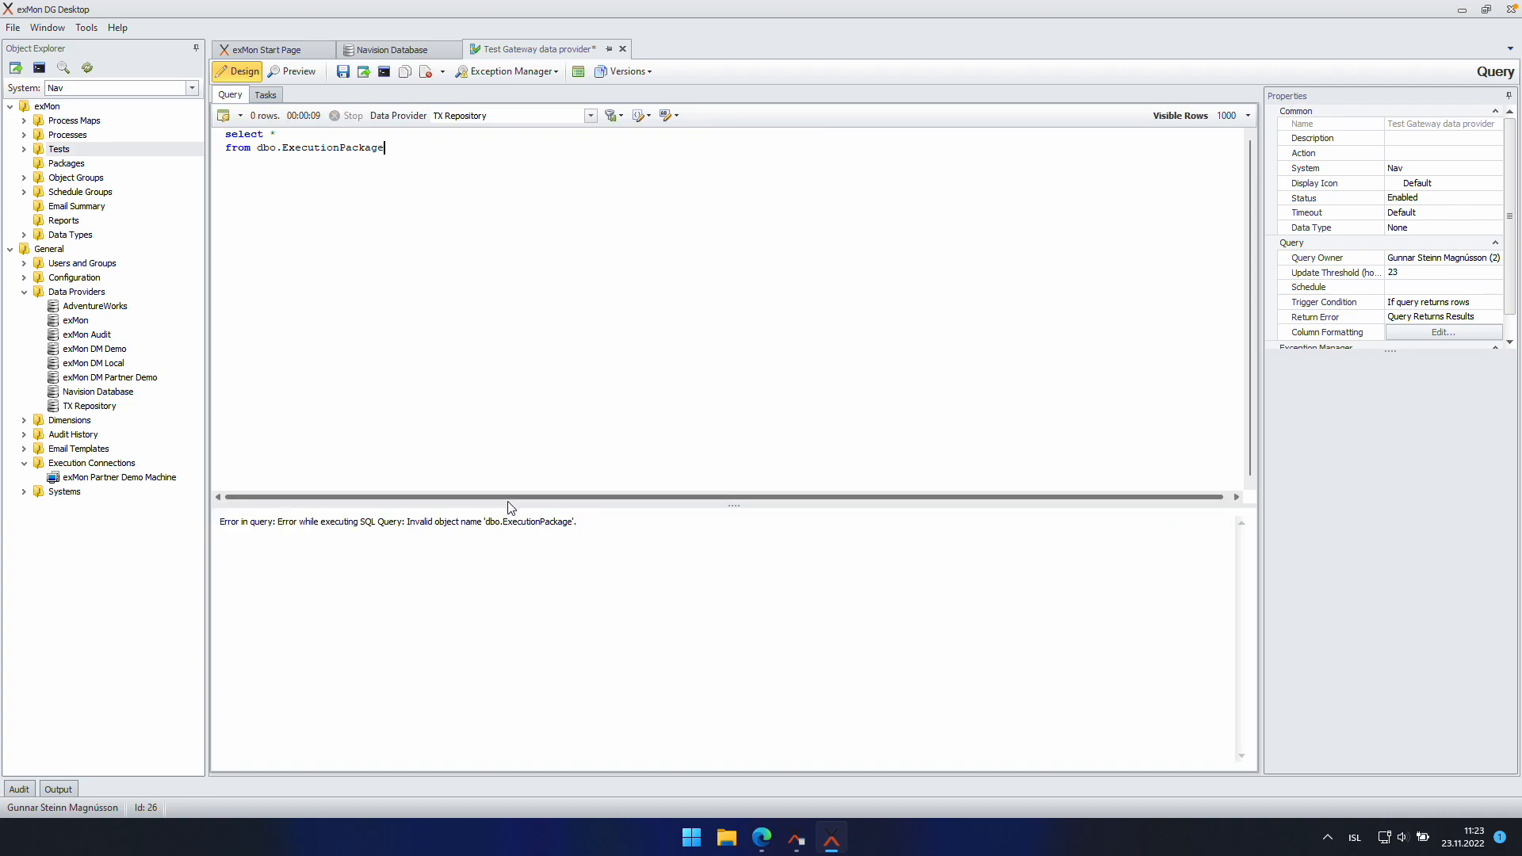
pyautogui.write('s')
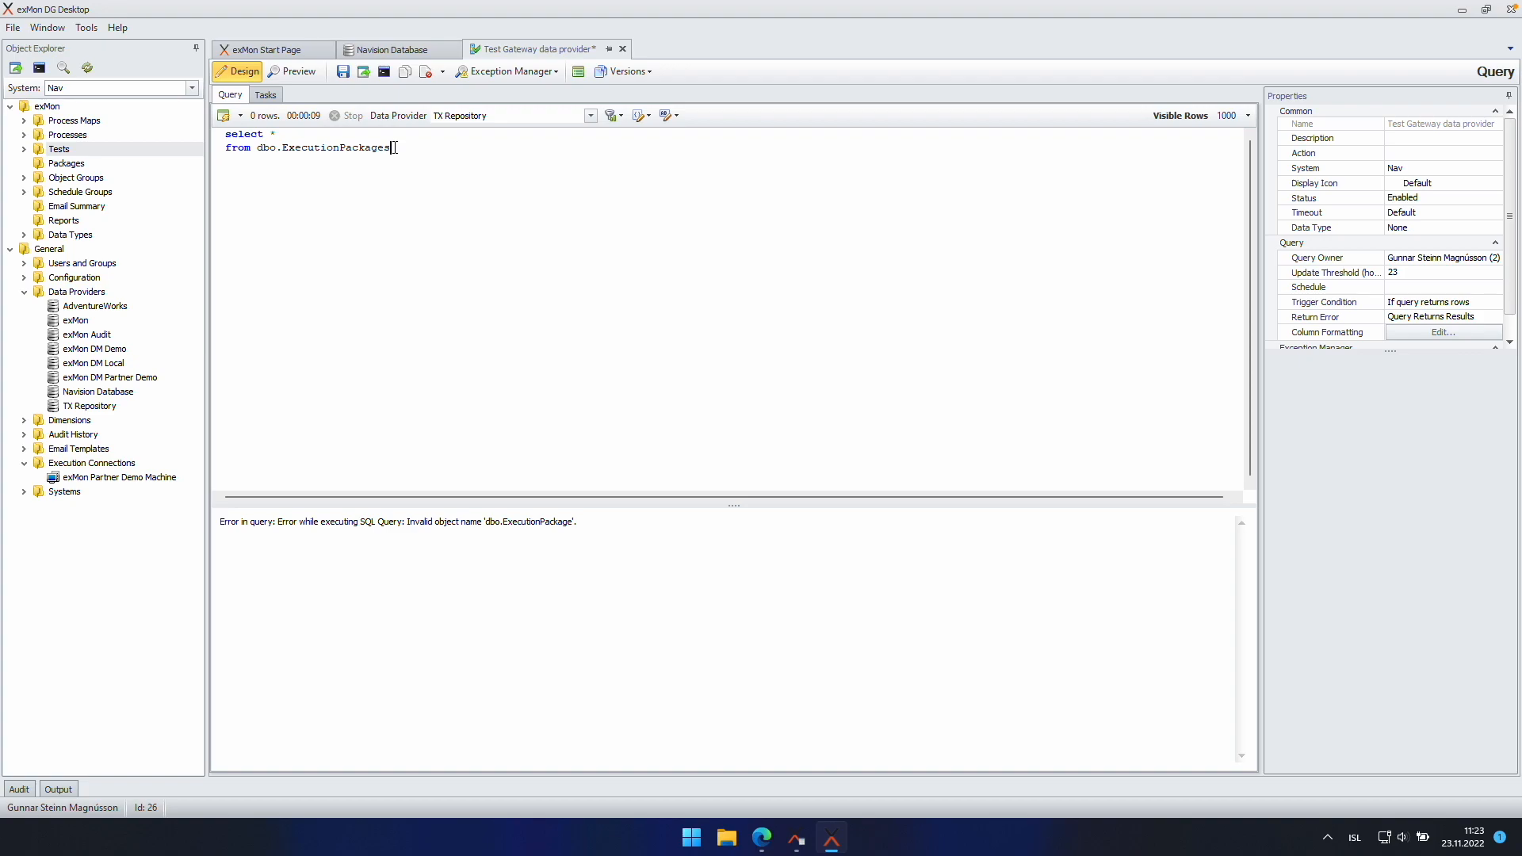
pyautogui.press('F5')
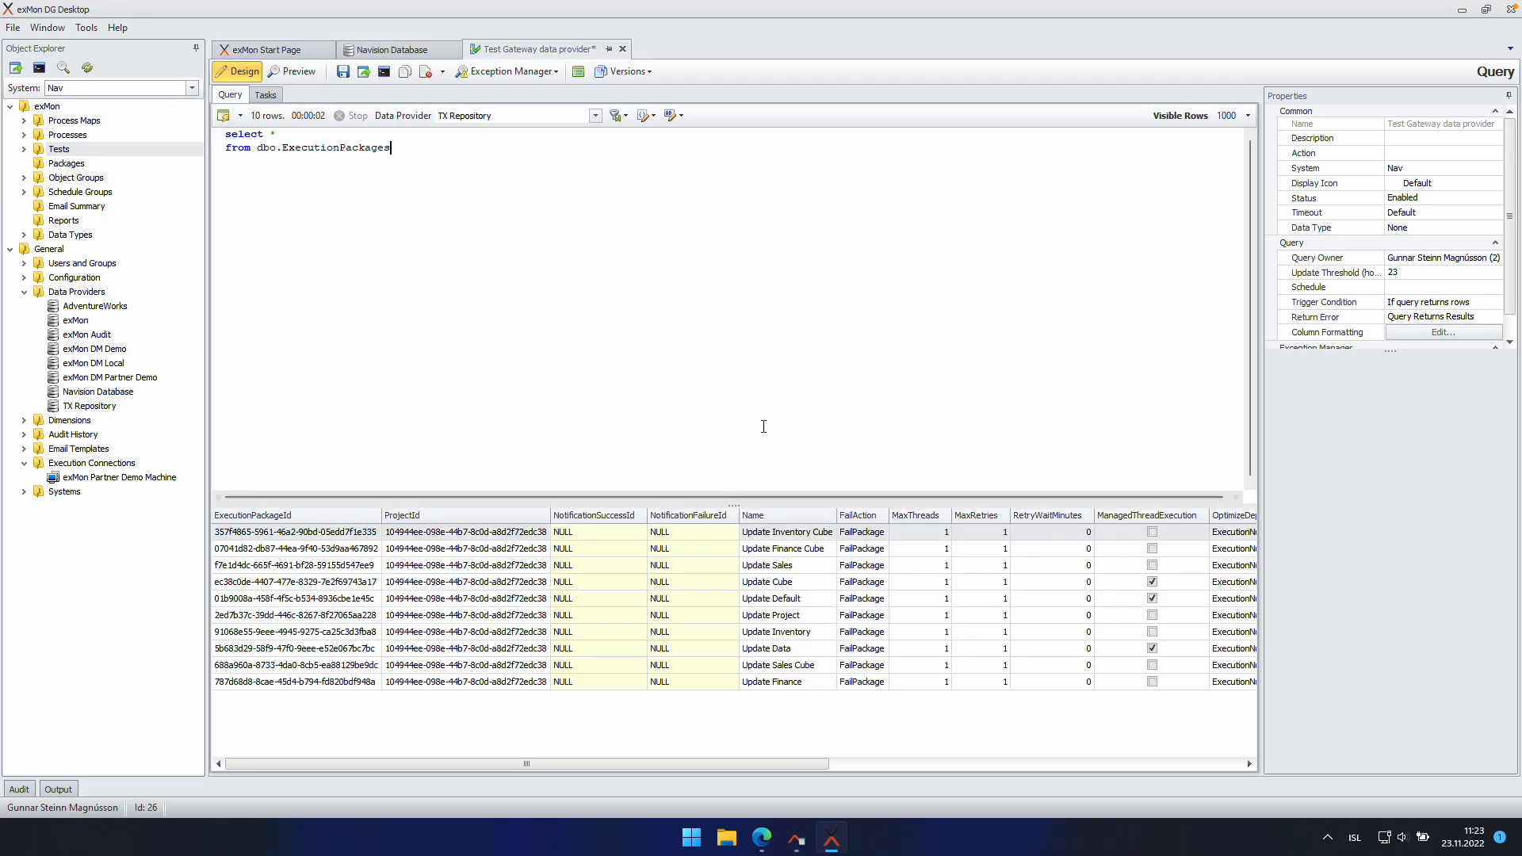
pyautogui.click(623, 50)
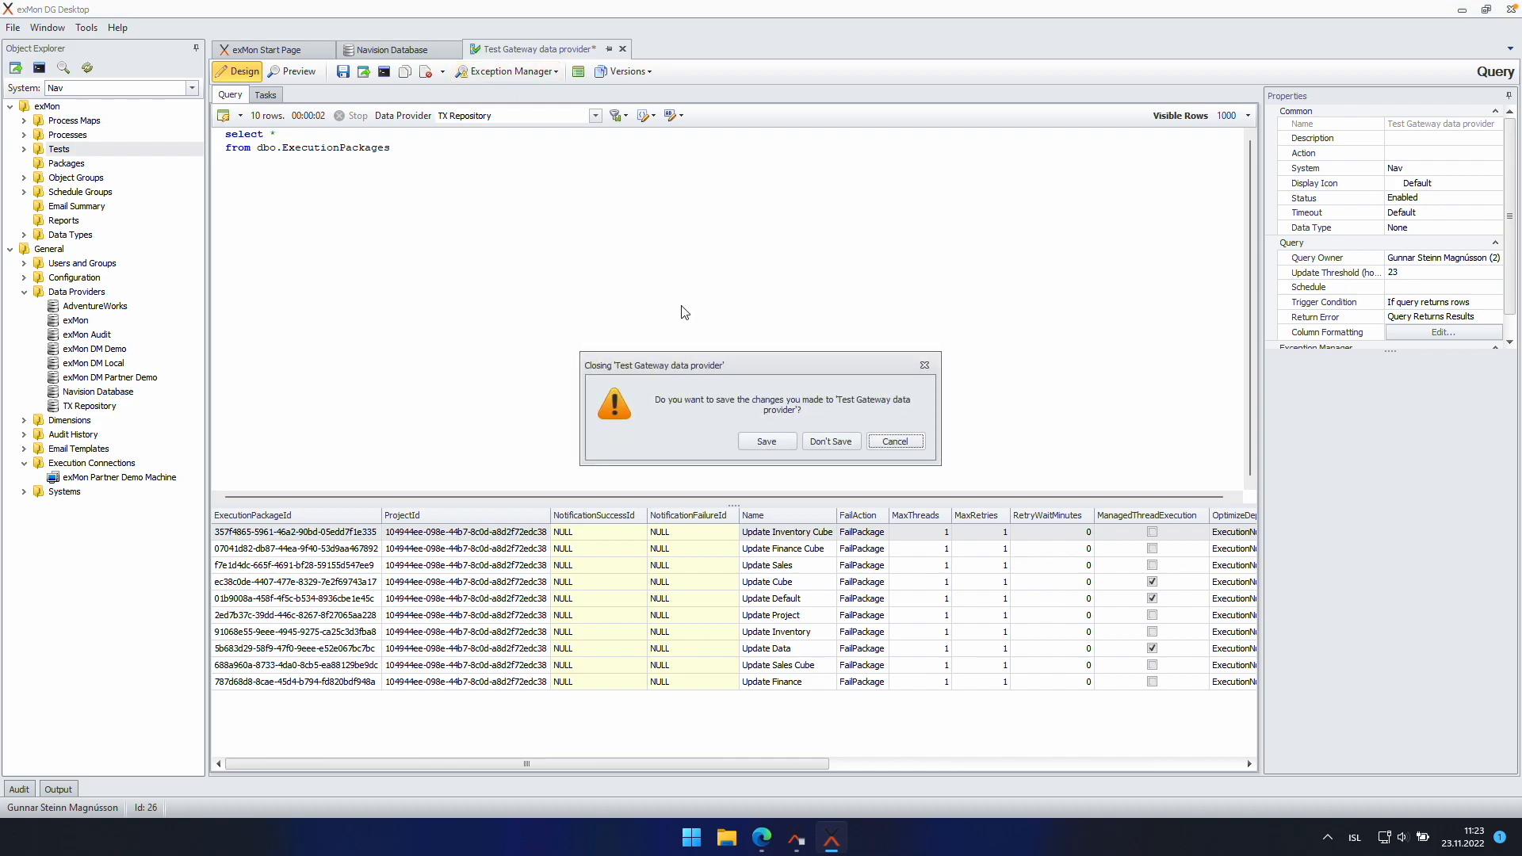
# Step: Discard the test query, close the Navision Database tab, and open the exMon Partner Demo Machine connection
pyautogui.click(830, 442)
pyautogui.middleClick(365, 46)
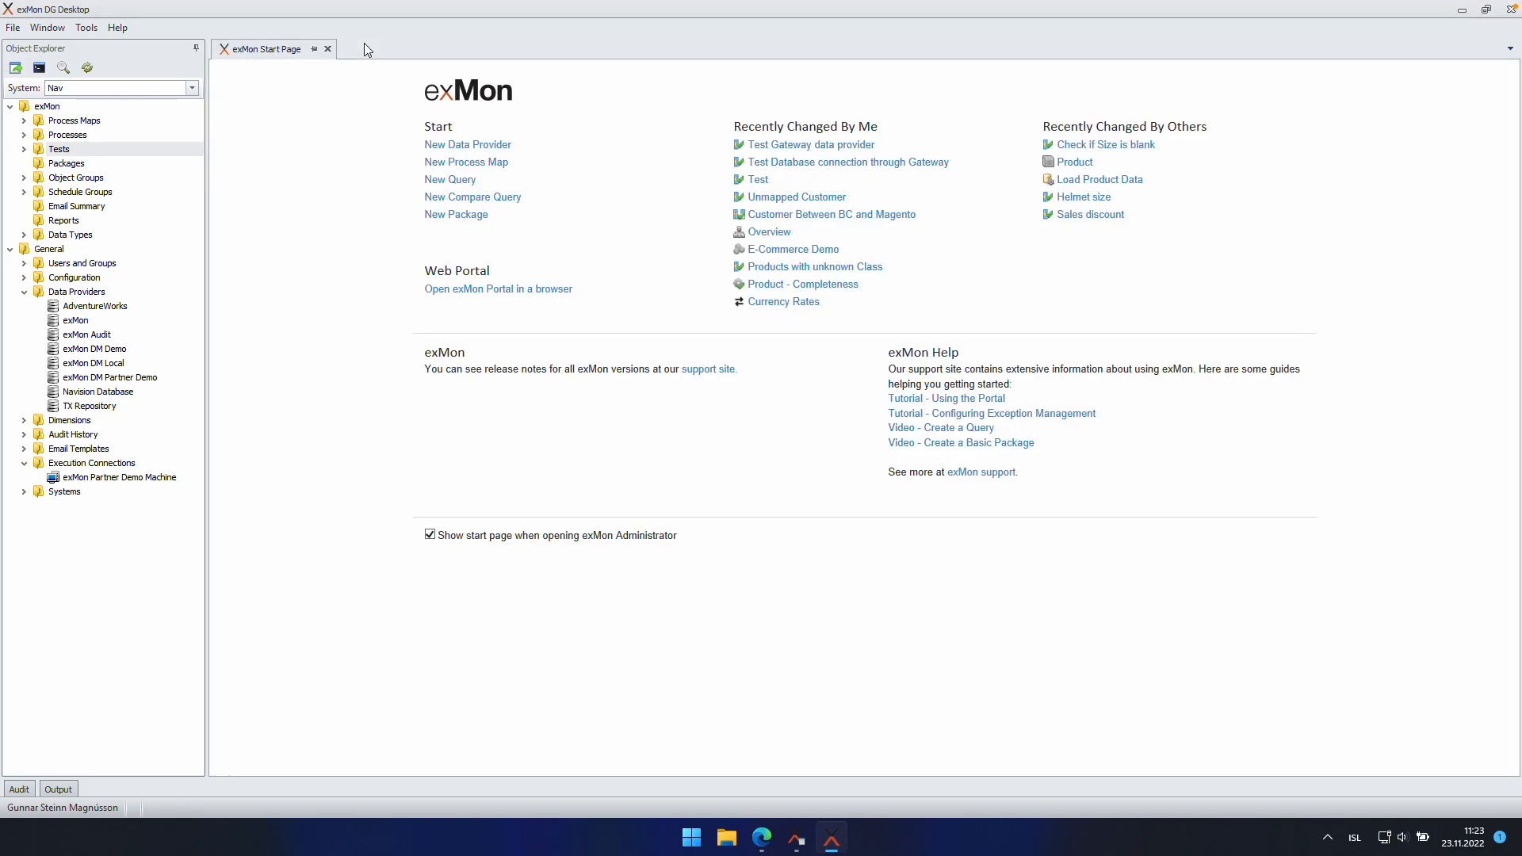
pyautogui.doubleClick(89, 479)
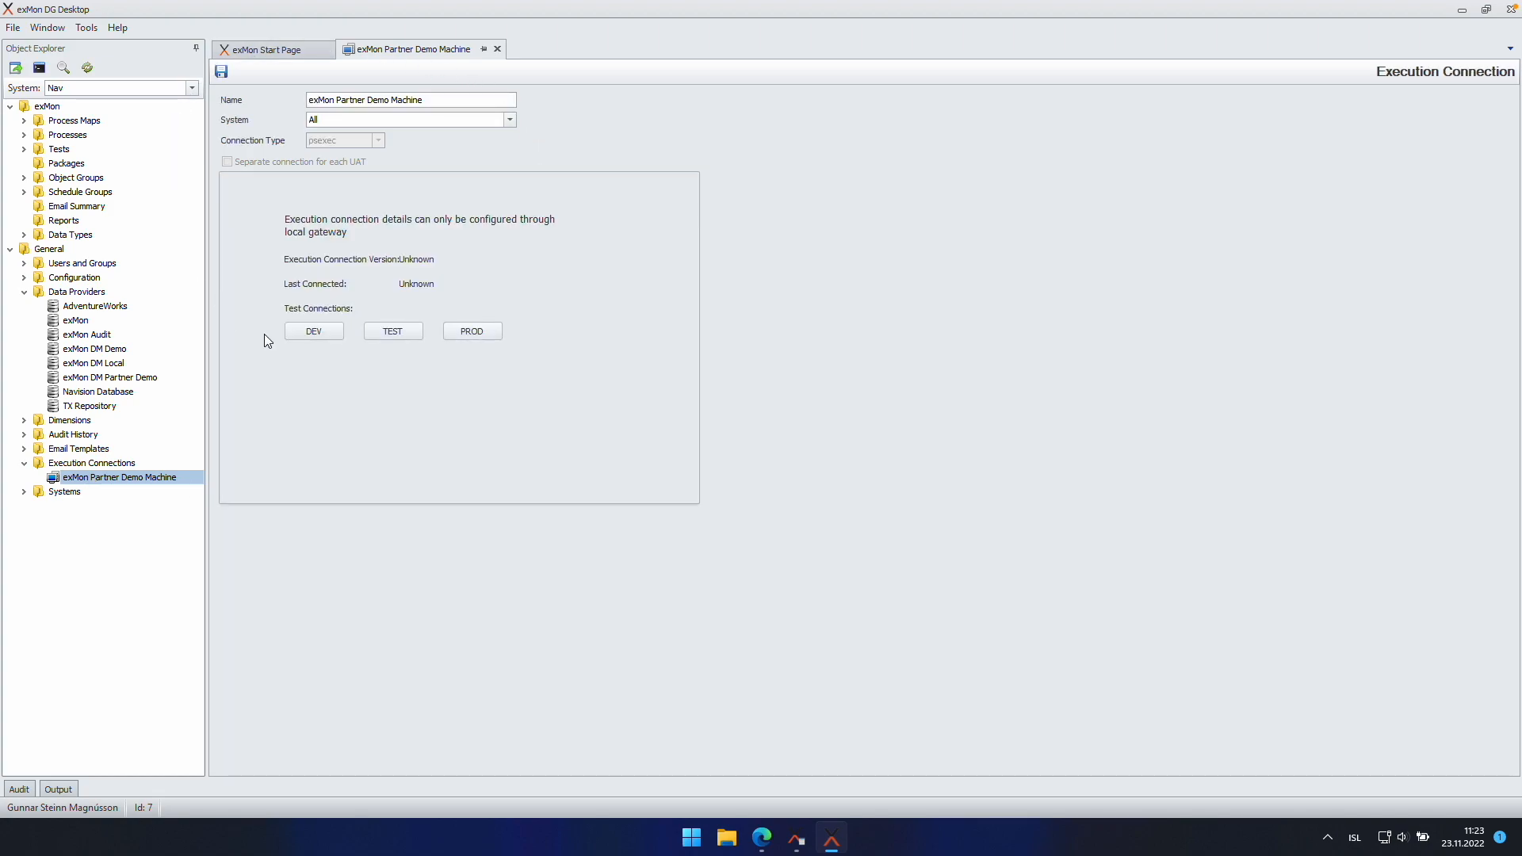
pyautogui.rightClick(56, 164)
pyautogui.moveTo(152, 304)
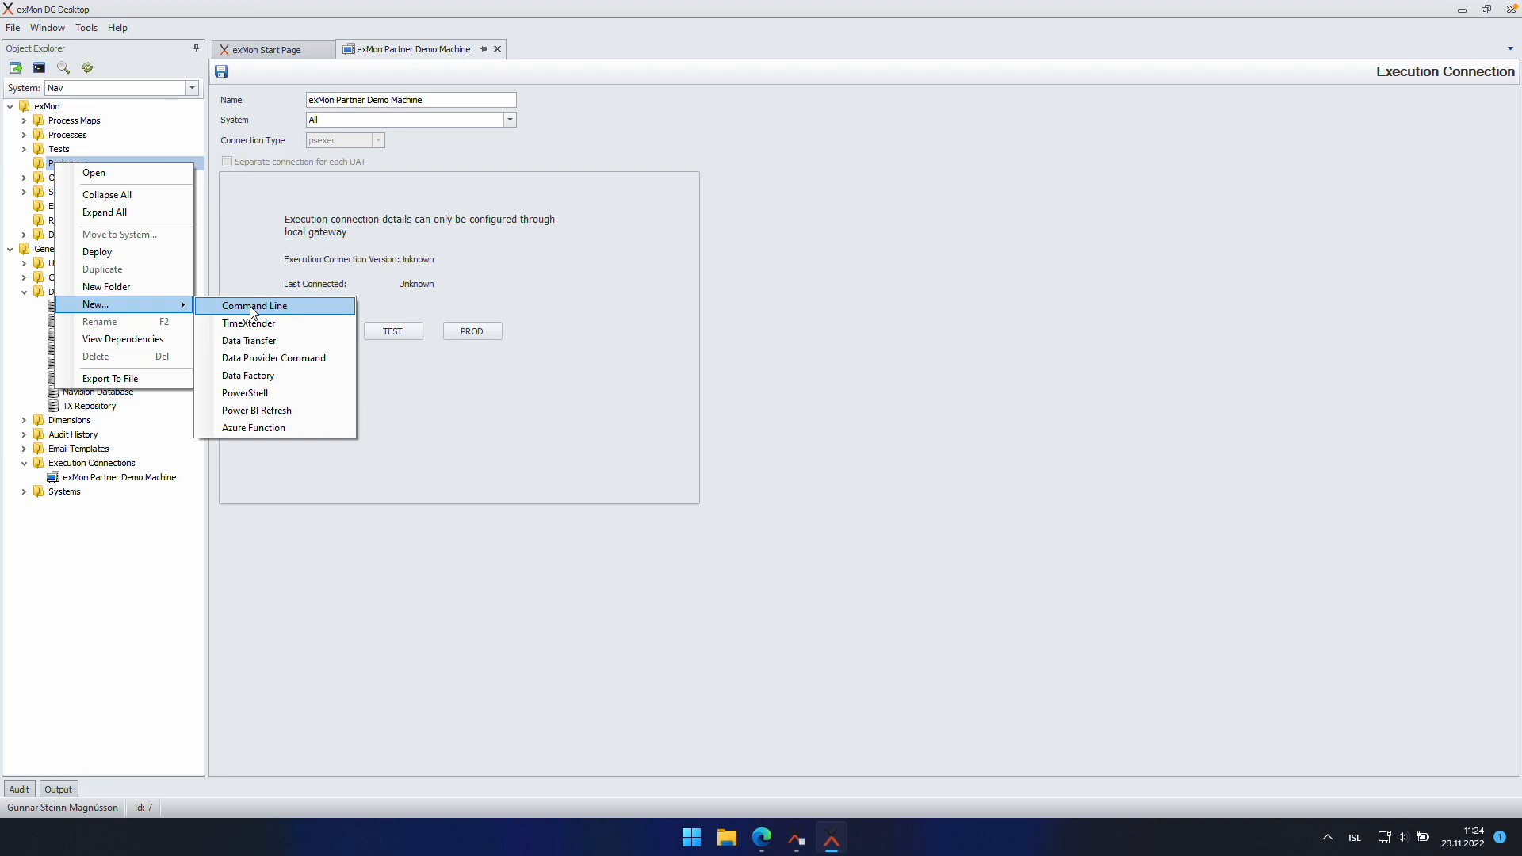
# Step: Create and save Command Line package 'Test Execution Machine' running ping localhost on exMon Partner Demo Machine
pyautogui.click(252, 307)
pyautogui.write('Test Execution Ma')
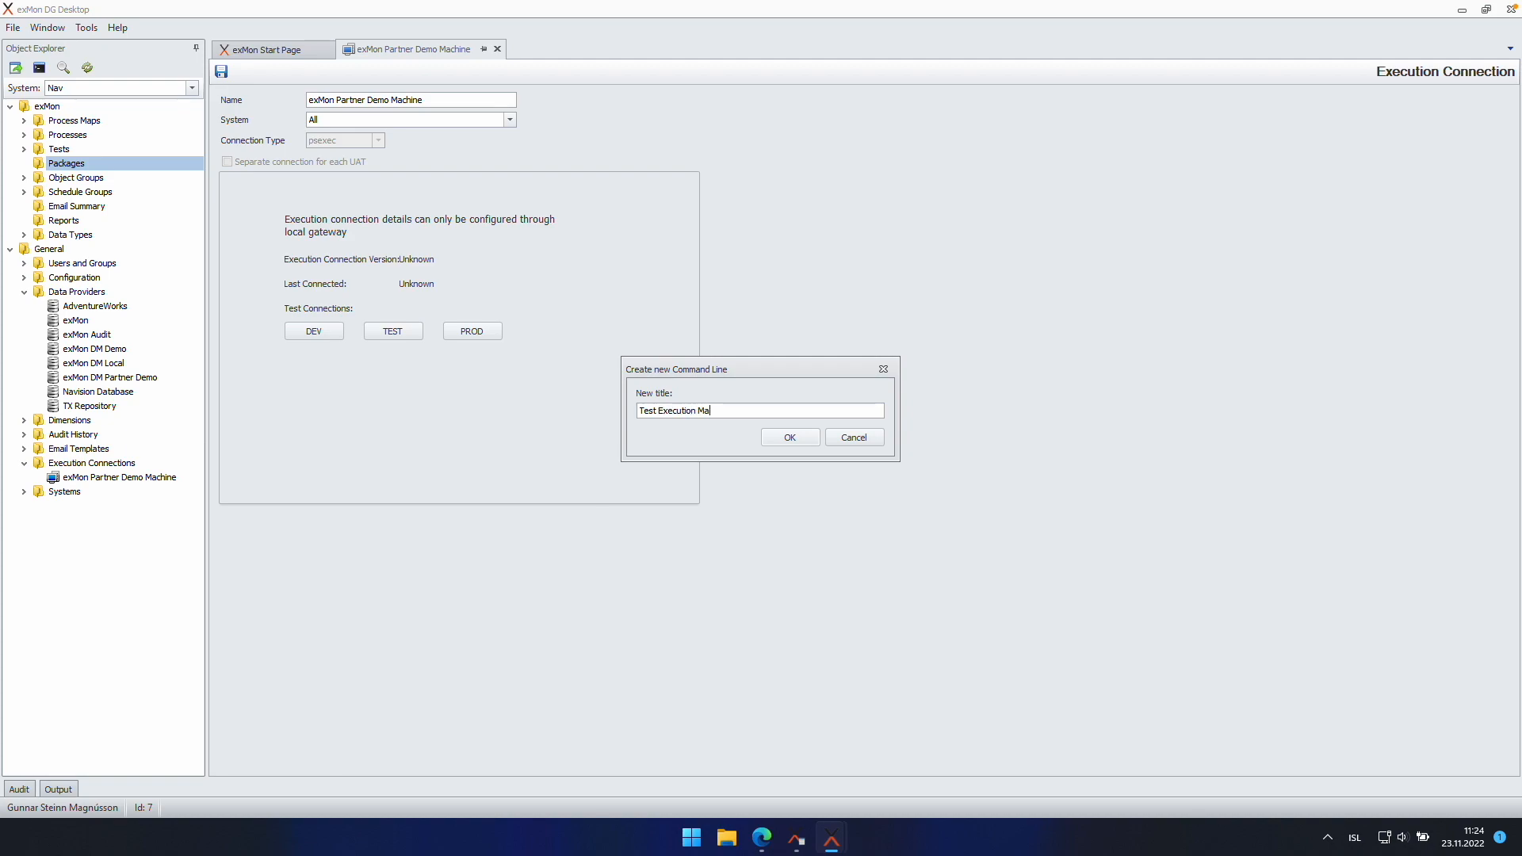
pyautogui.write('chine')
pyautogui.press('Return')
pyautogui.click(500, 196)
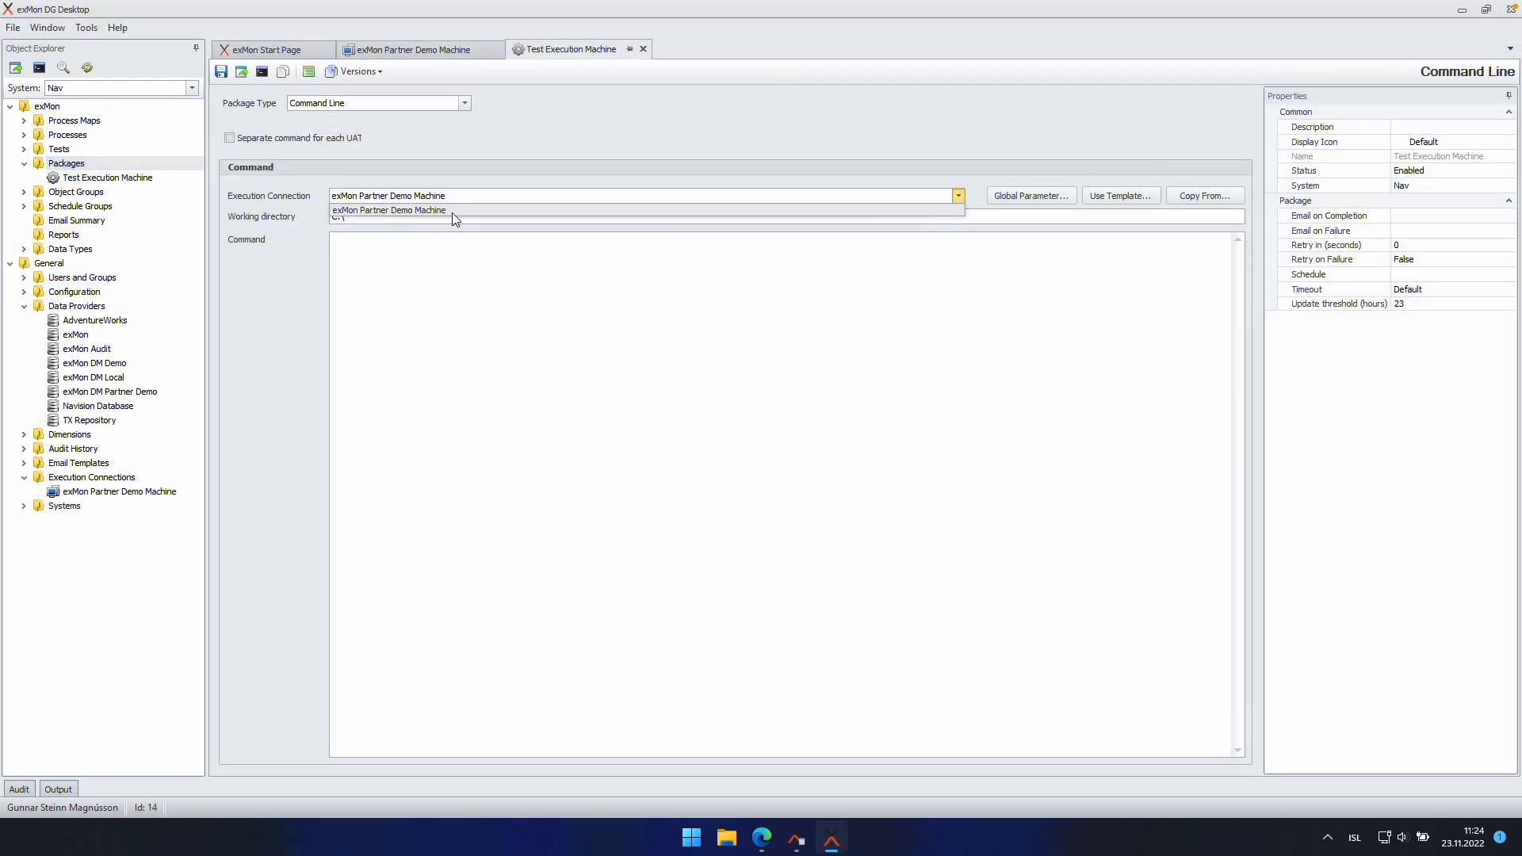
pyautogui.click(407, 279)
pyautogui.write('ping localhost')
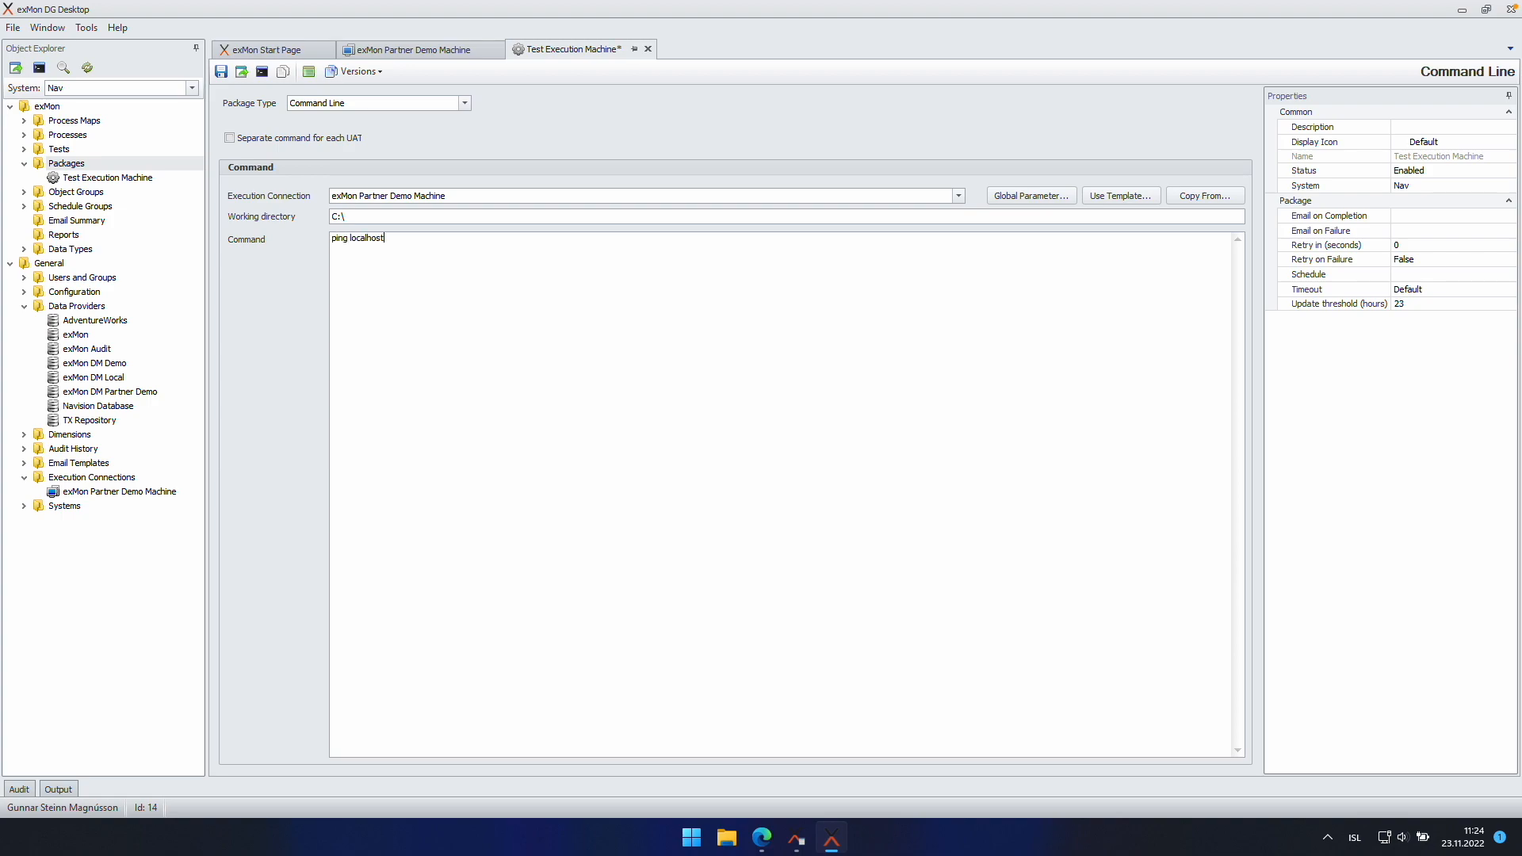
pyautogui.click(221, 72)
# Step: Run Test Execution Machine in Development and check the ping output: 4 replies, 0% loss, exit code 0
pyautogui.click(263, 74)
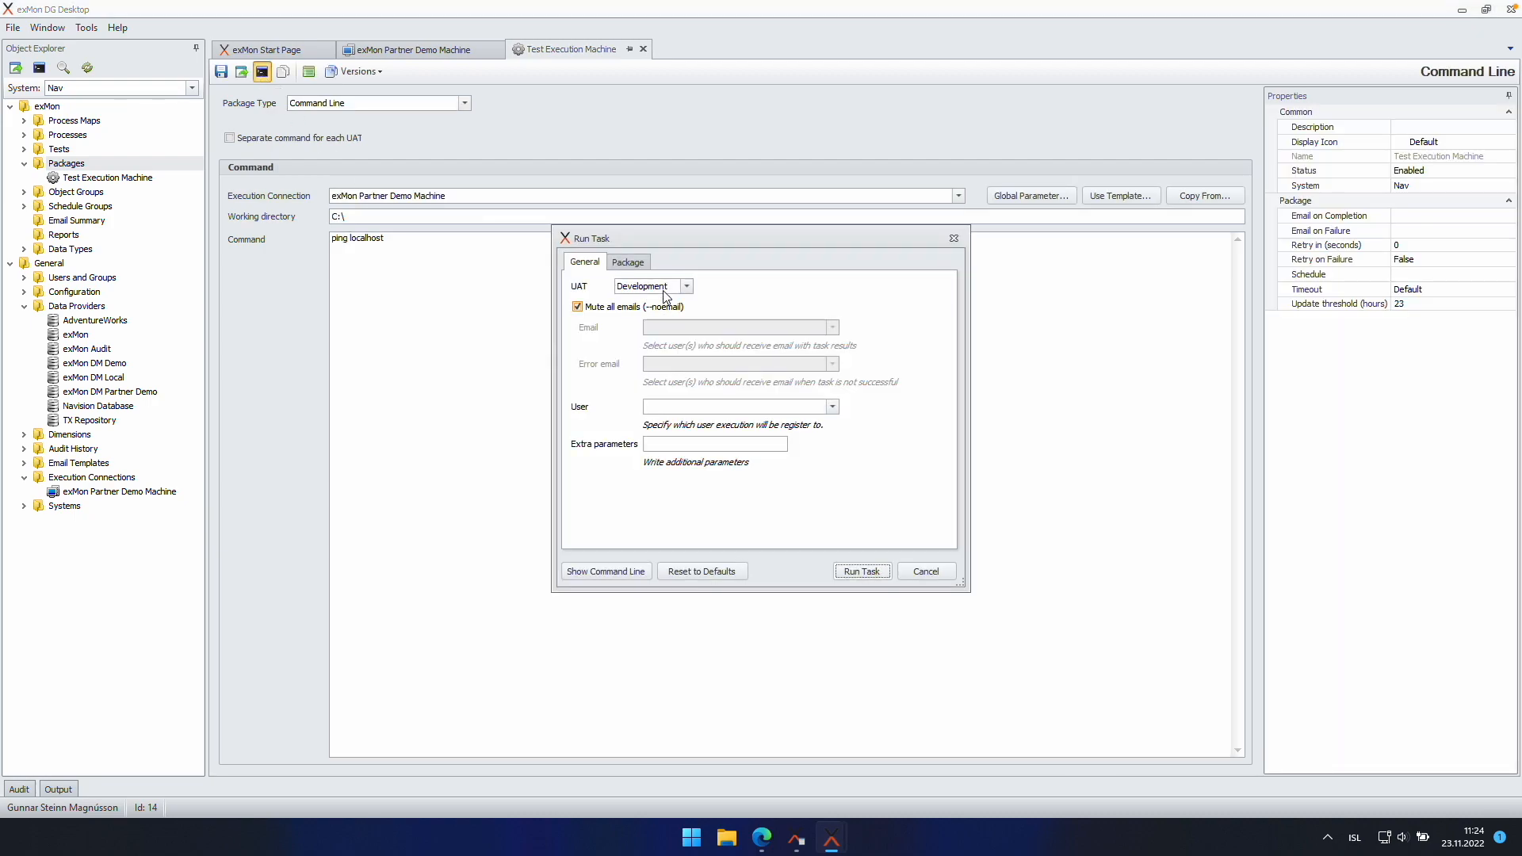
pyautogui.click(862, 571)
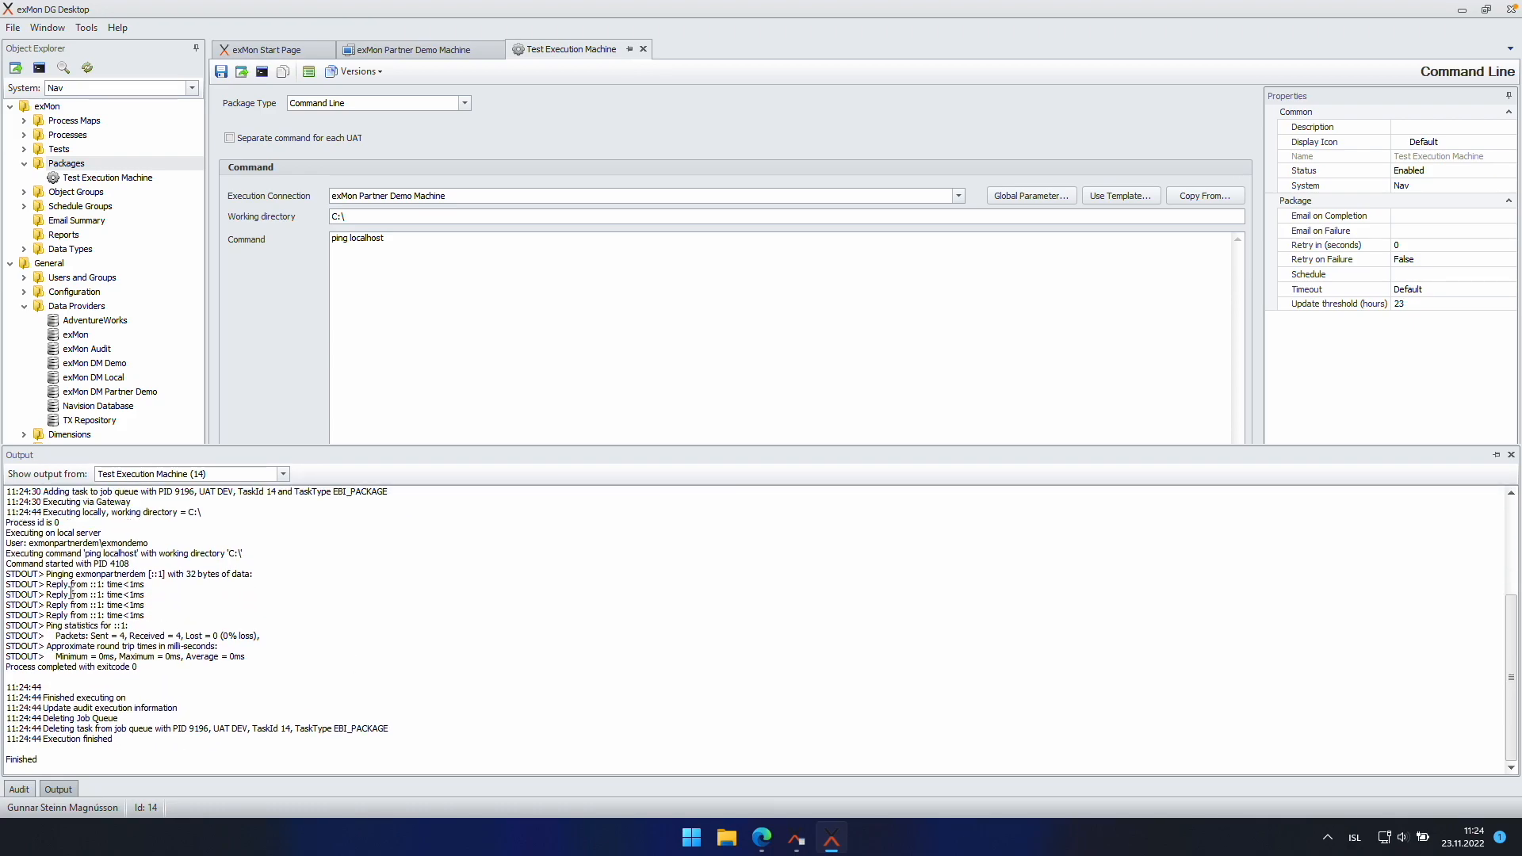
pyautogui.moveTo(52, 543); pyautogui.dragTo(259, 690)
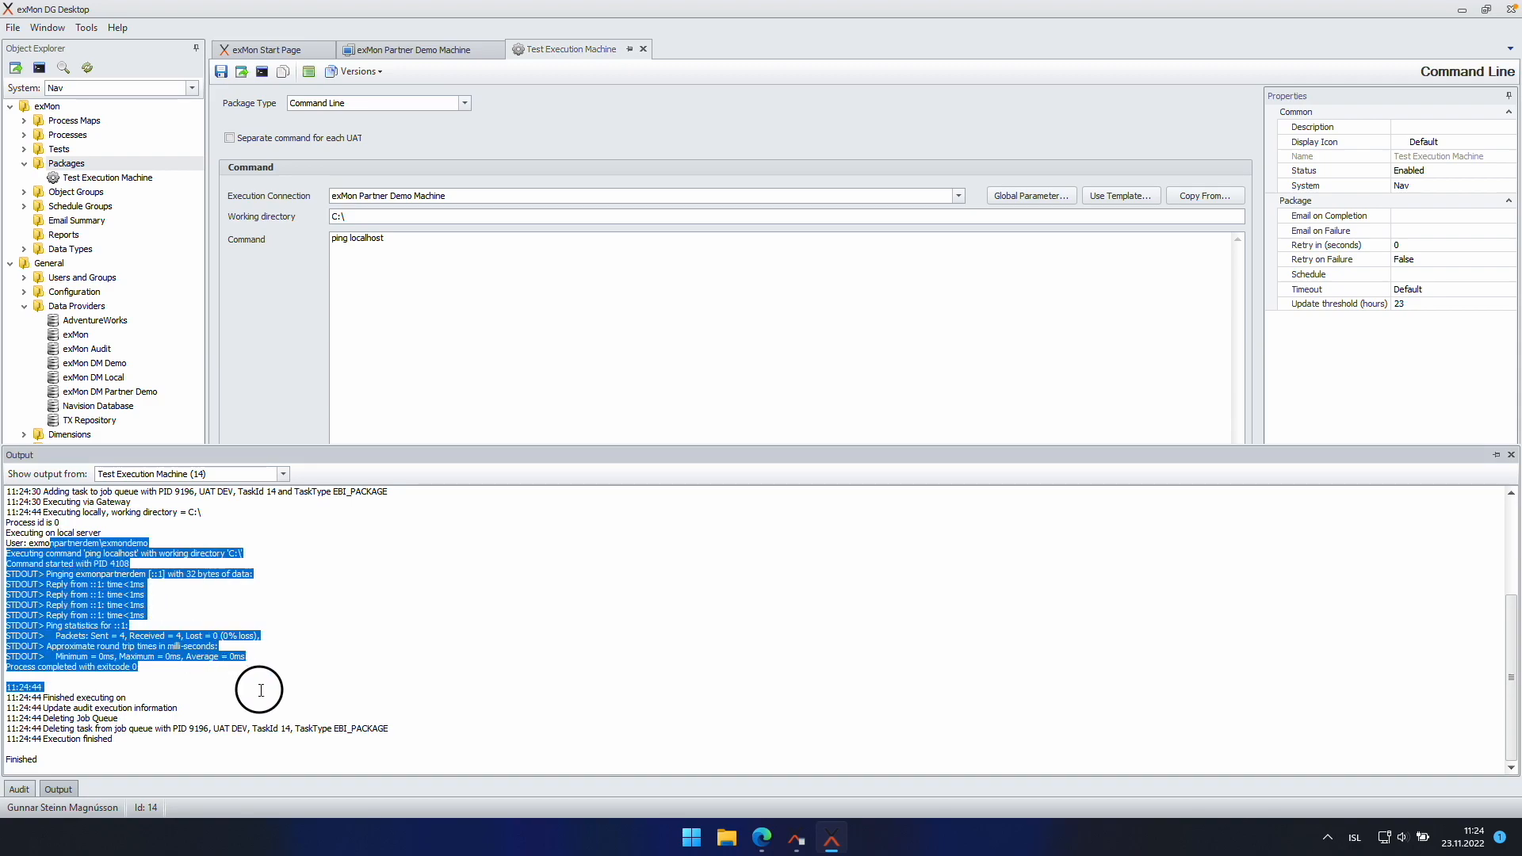
pyautogui.click(320, 674)
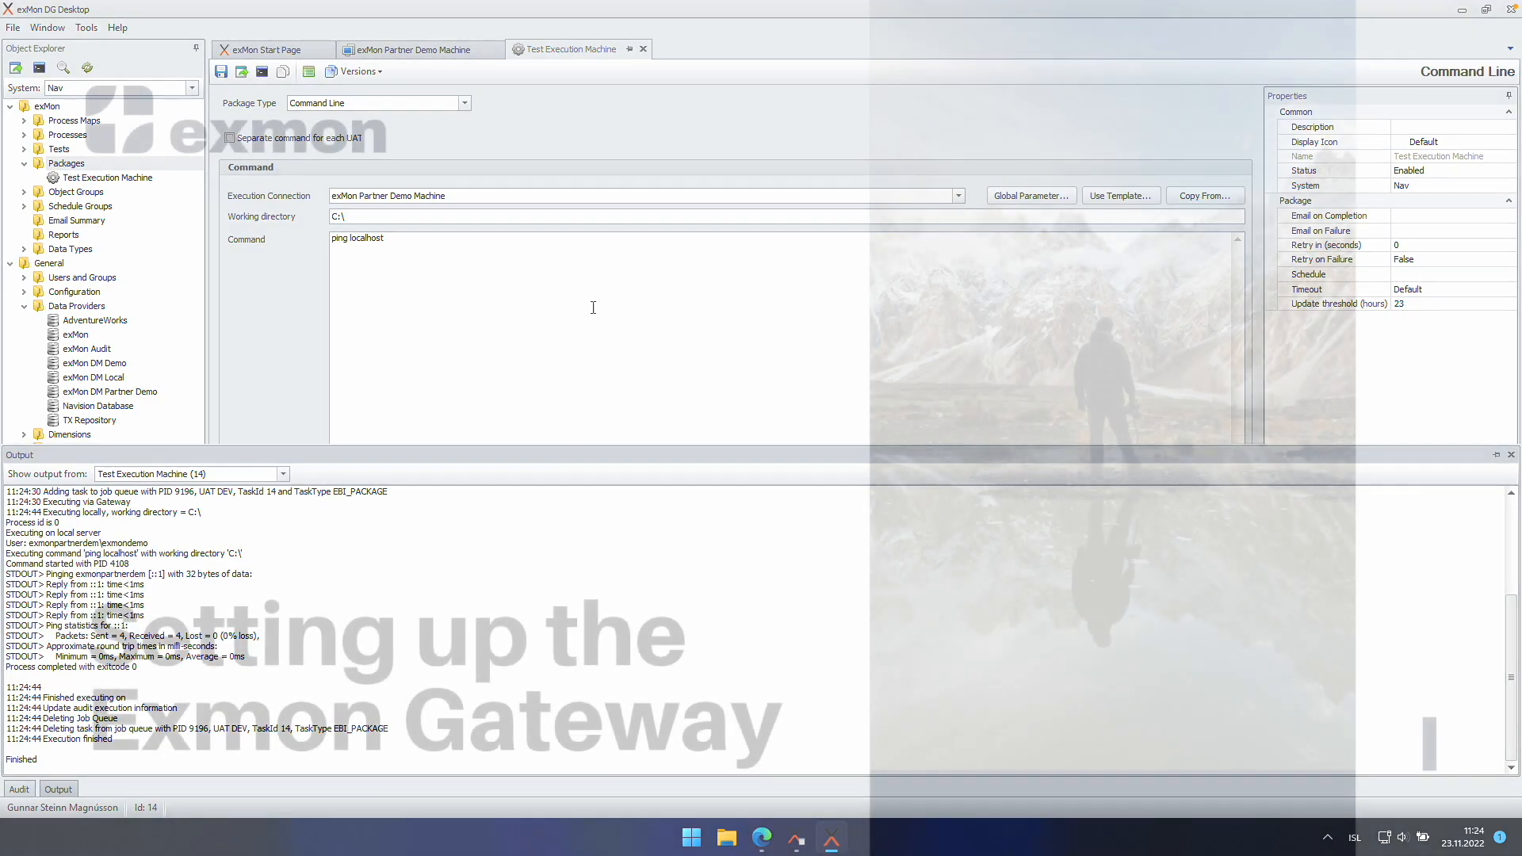